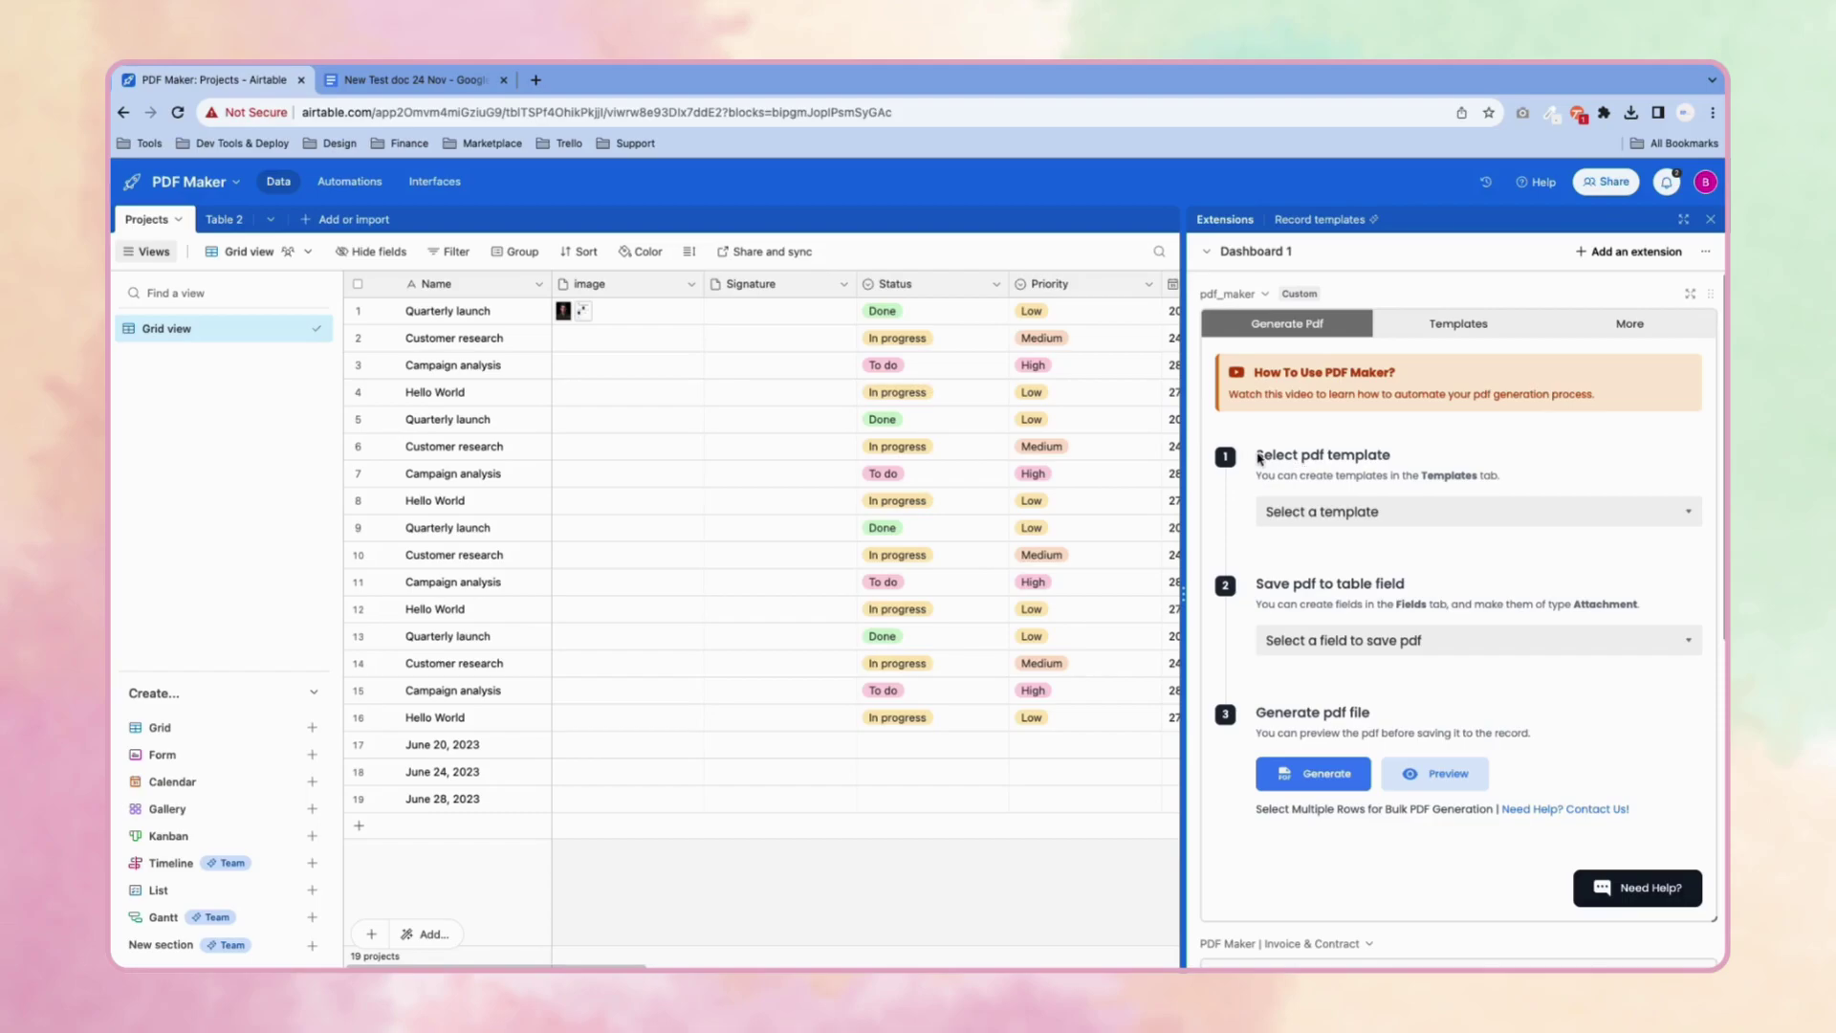
Step: Pick 'New Test doc 24 Nov' from the PDF Maker template dropdown
left_click_drag(1256, 457, 1404, 463)
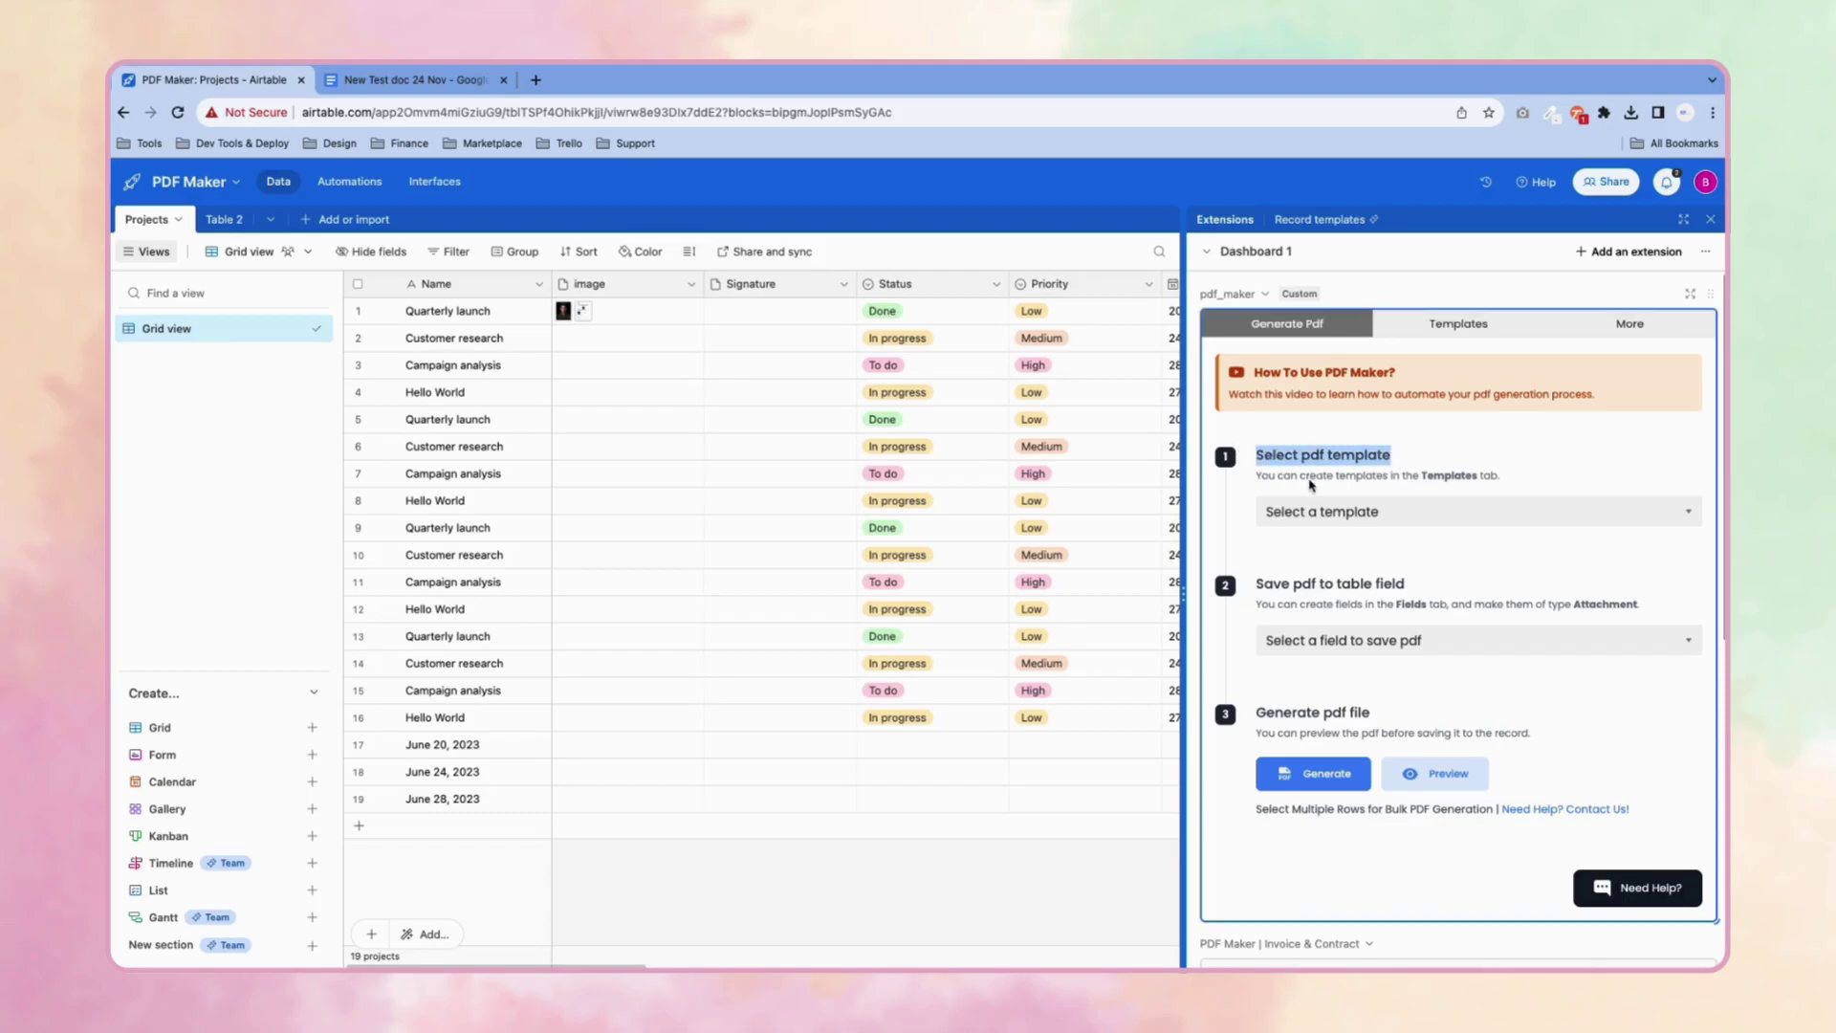
left_click(1291, 511)
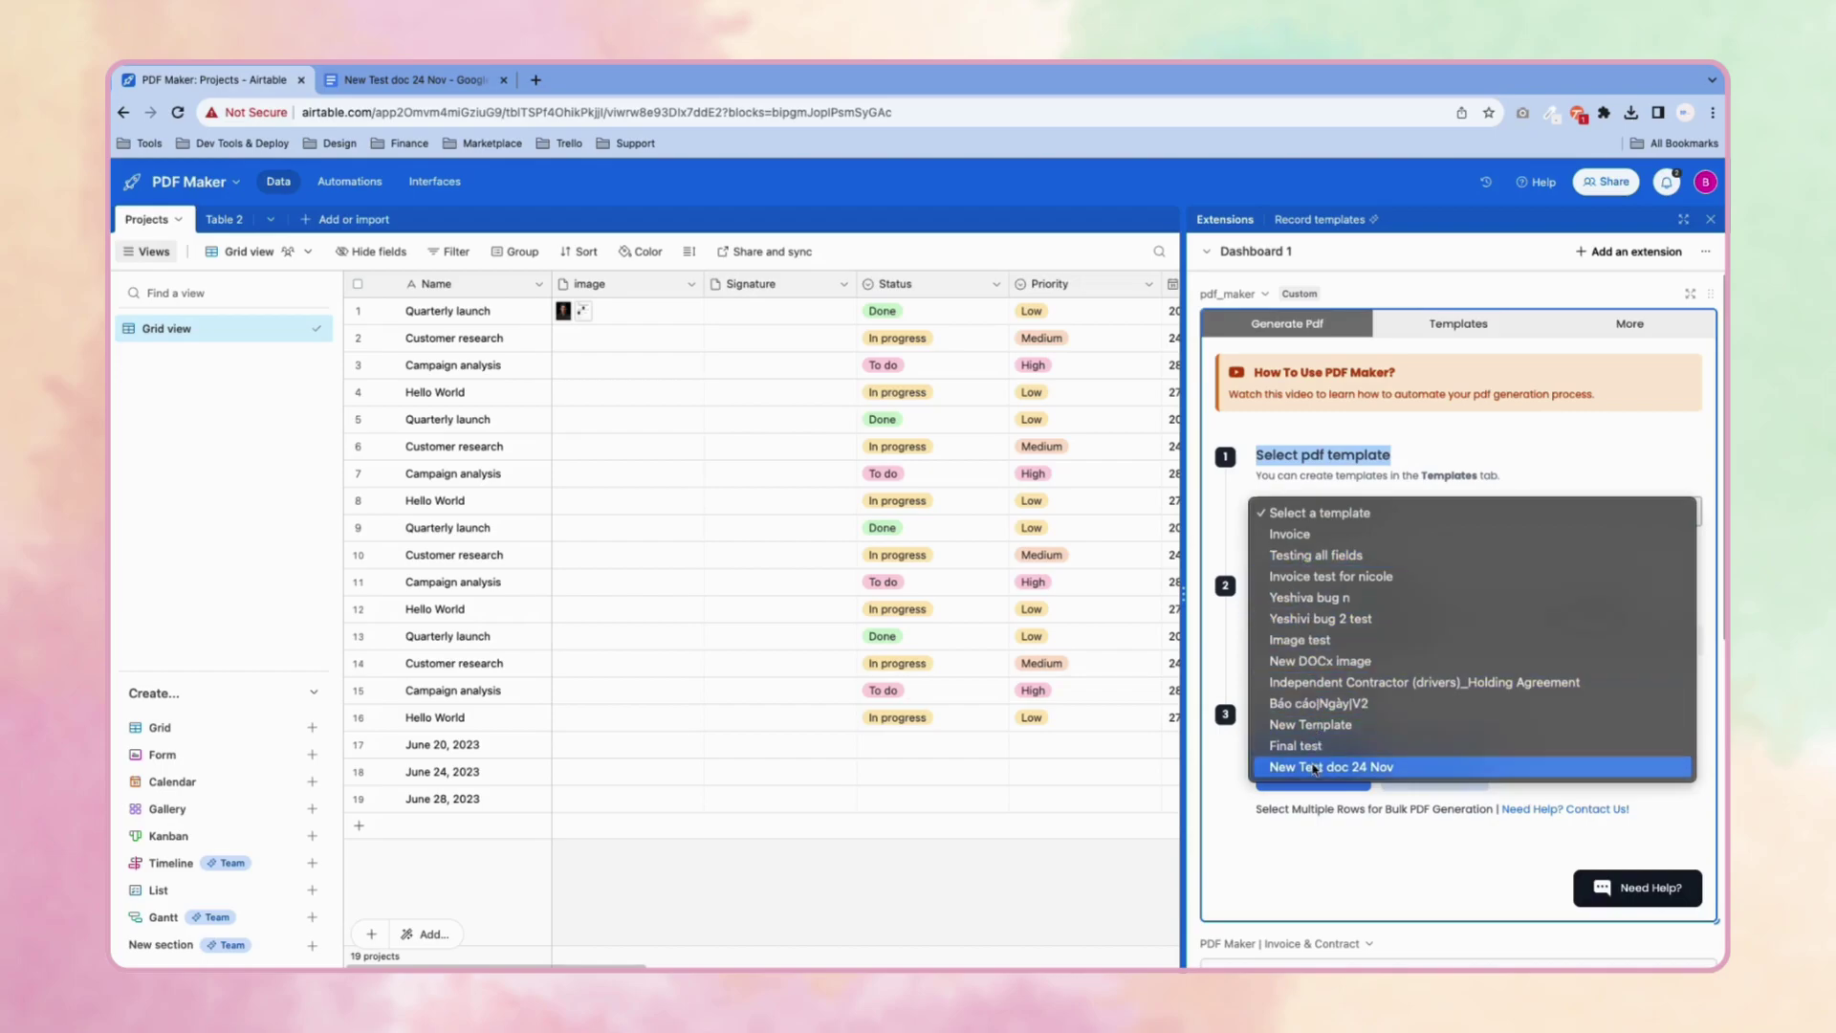
left_click(1315, 767)
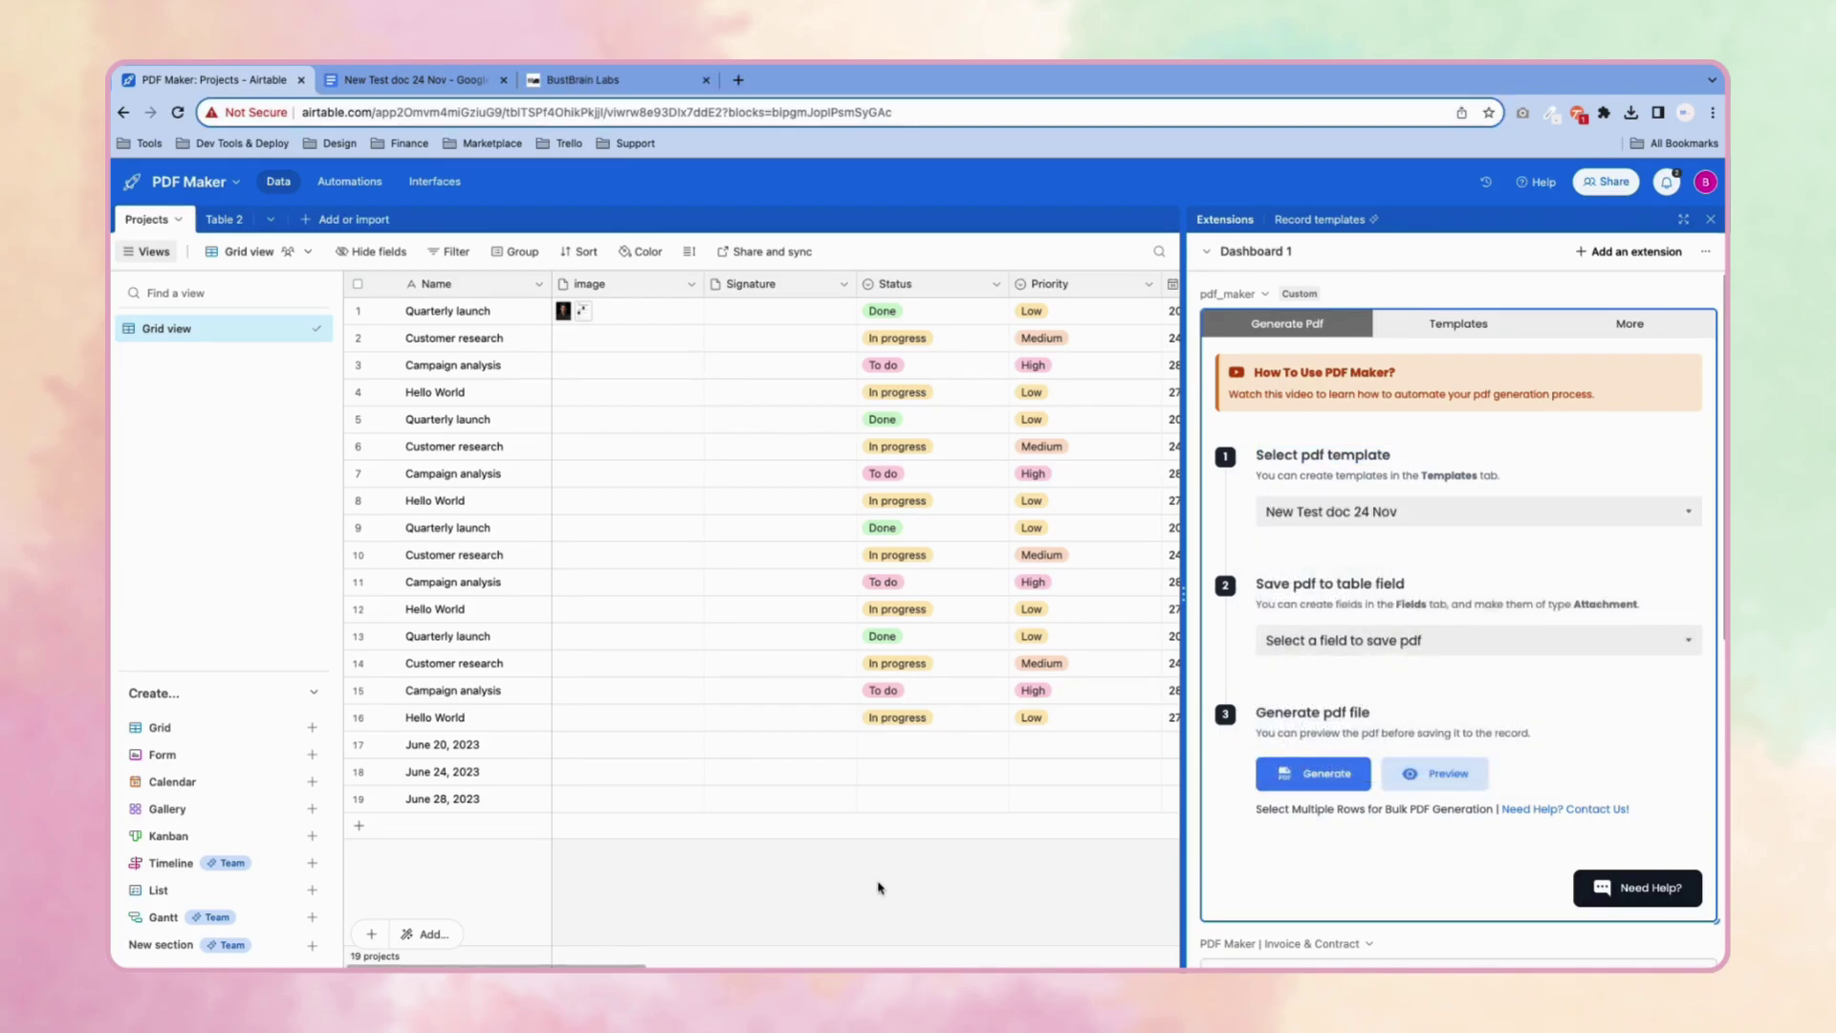
Step: Go through Products and the PDF Maker card to the Guides page, highlighting 'How to create a template?'
left_click(618, 82)
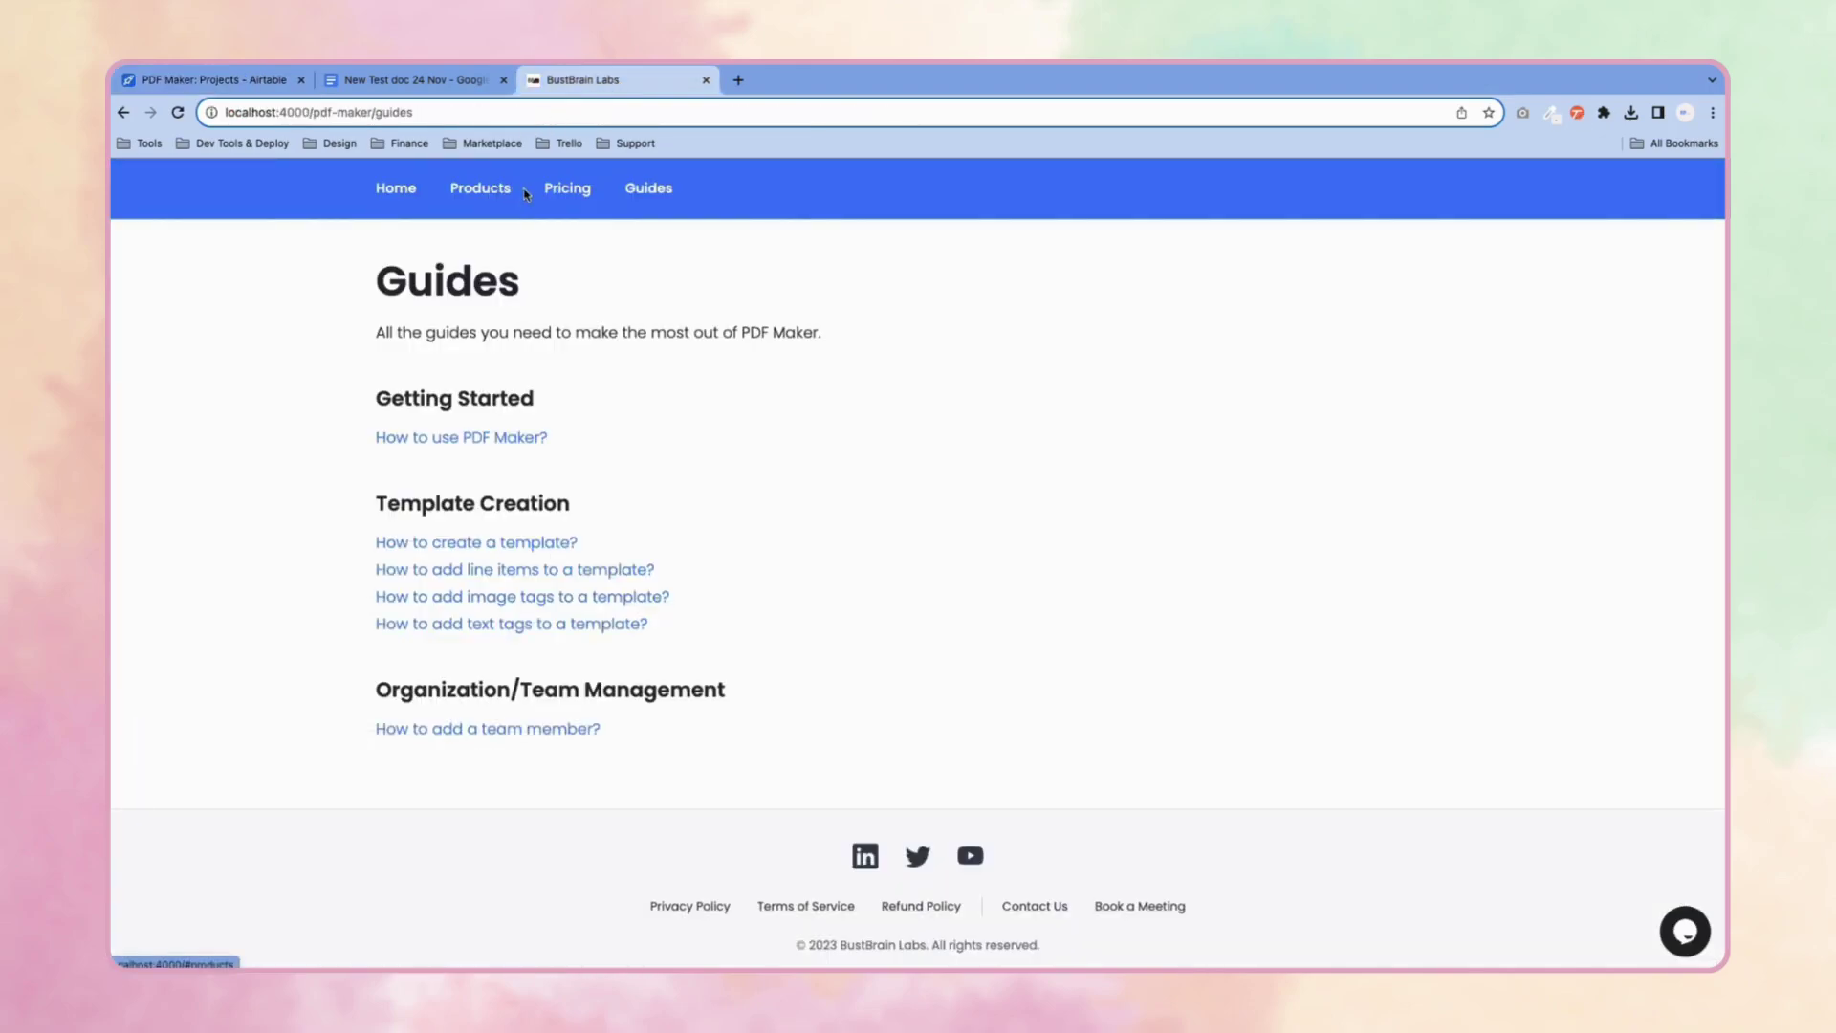
left_click(469, 192)
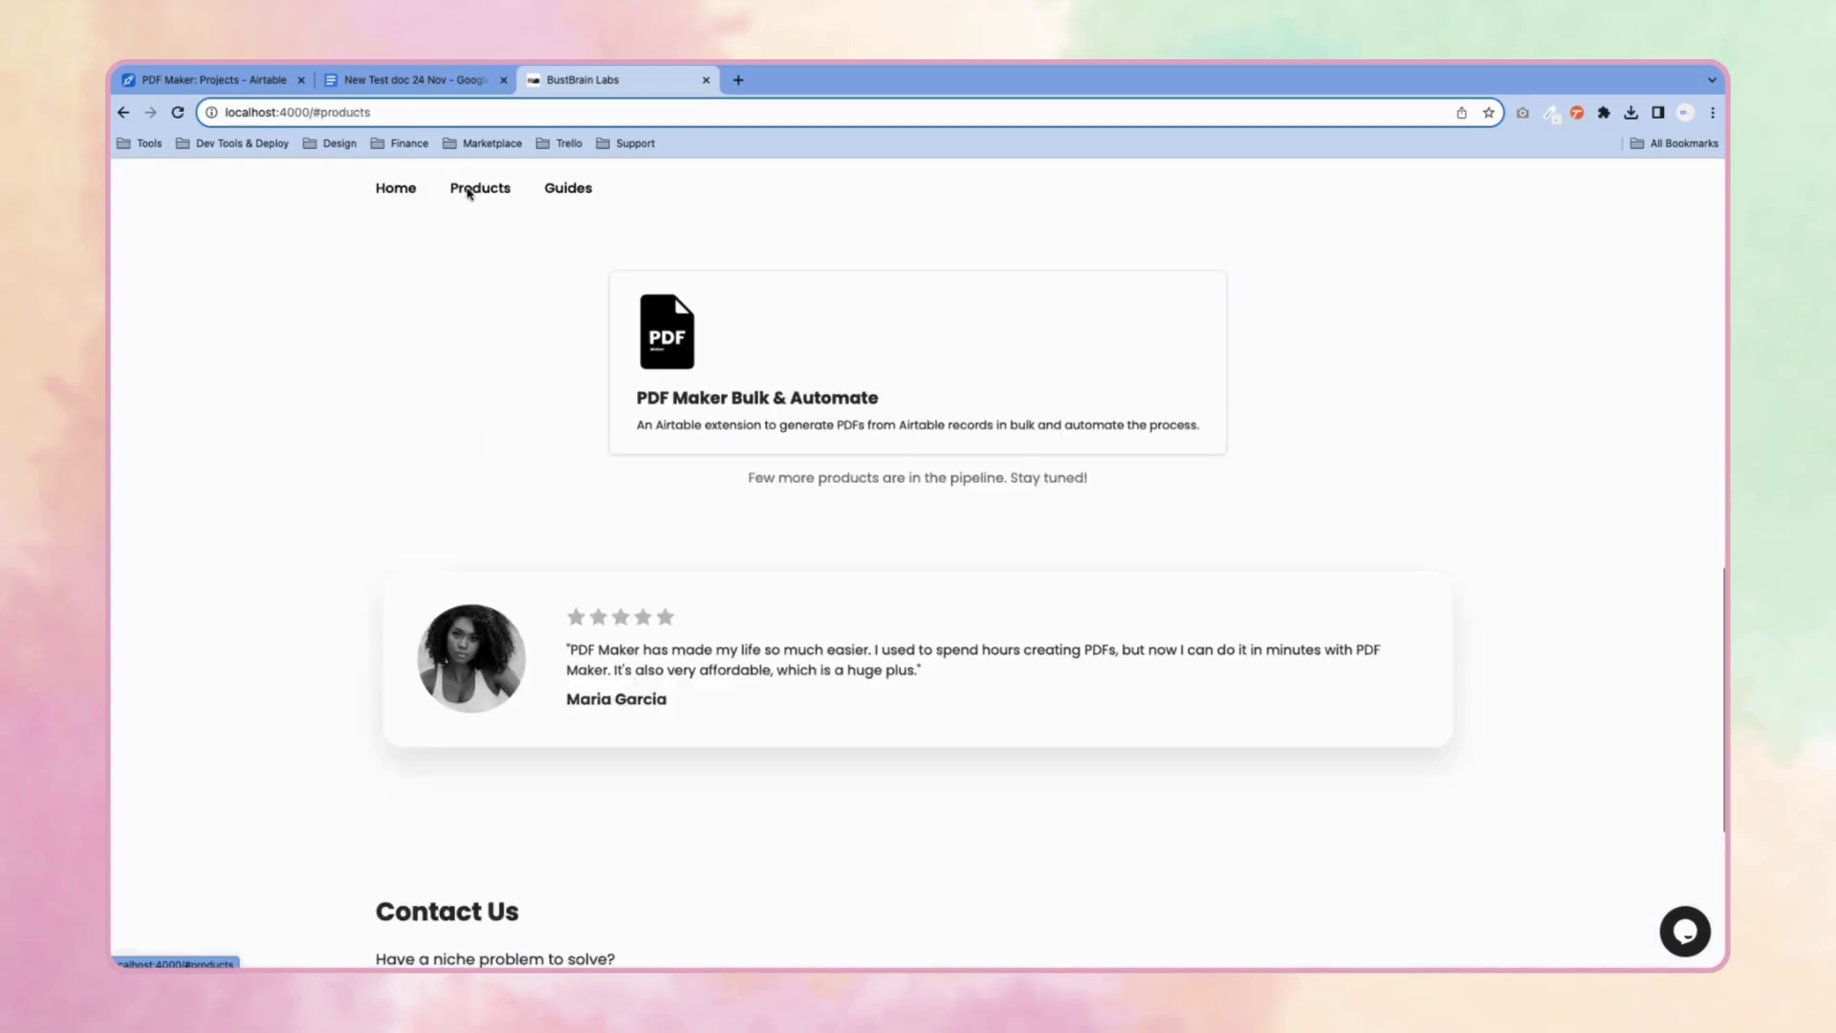
left_click(774, 383)
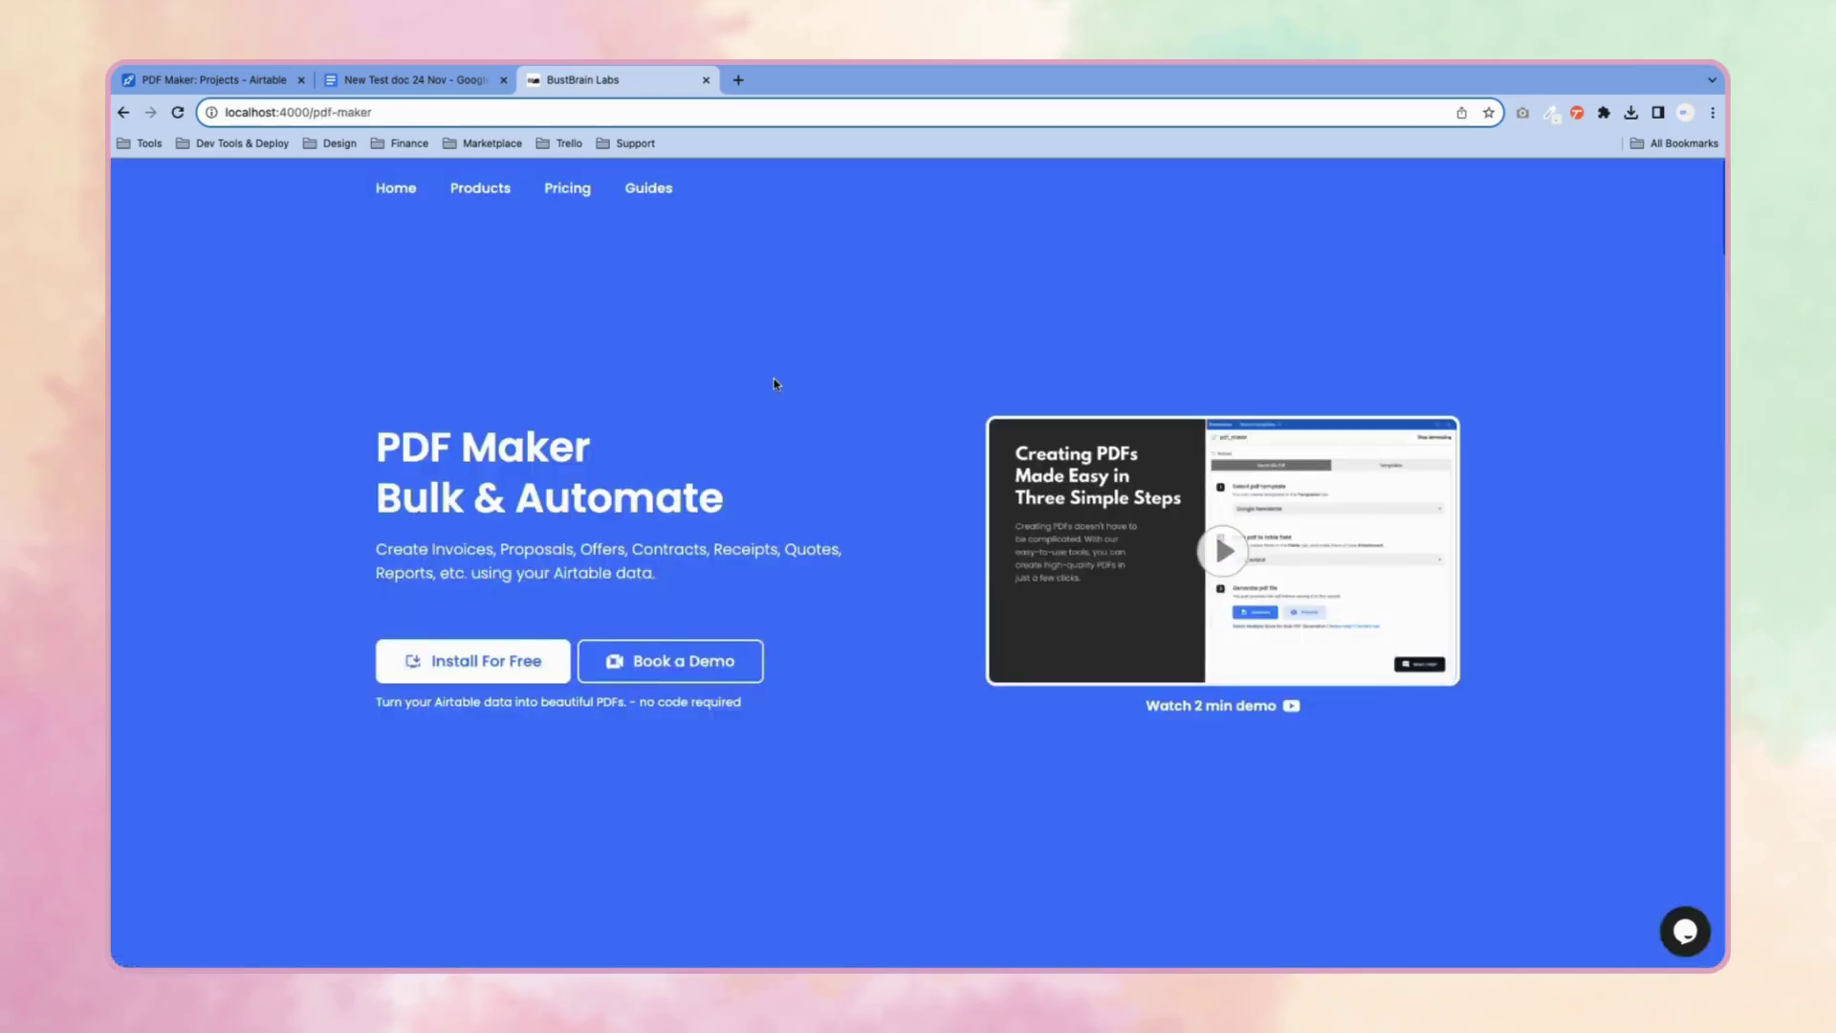
left_click(643, 192)
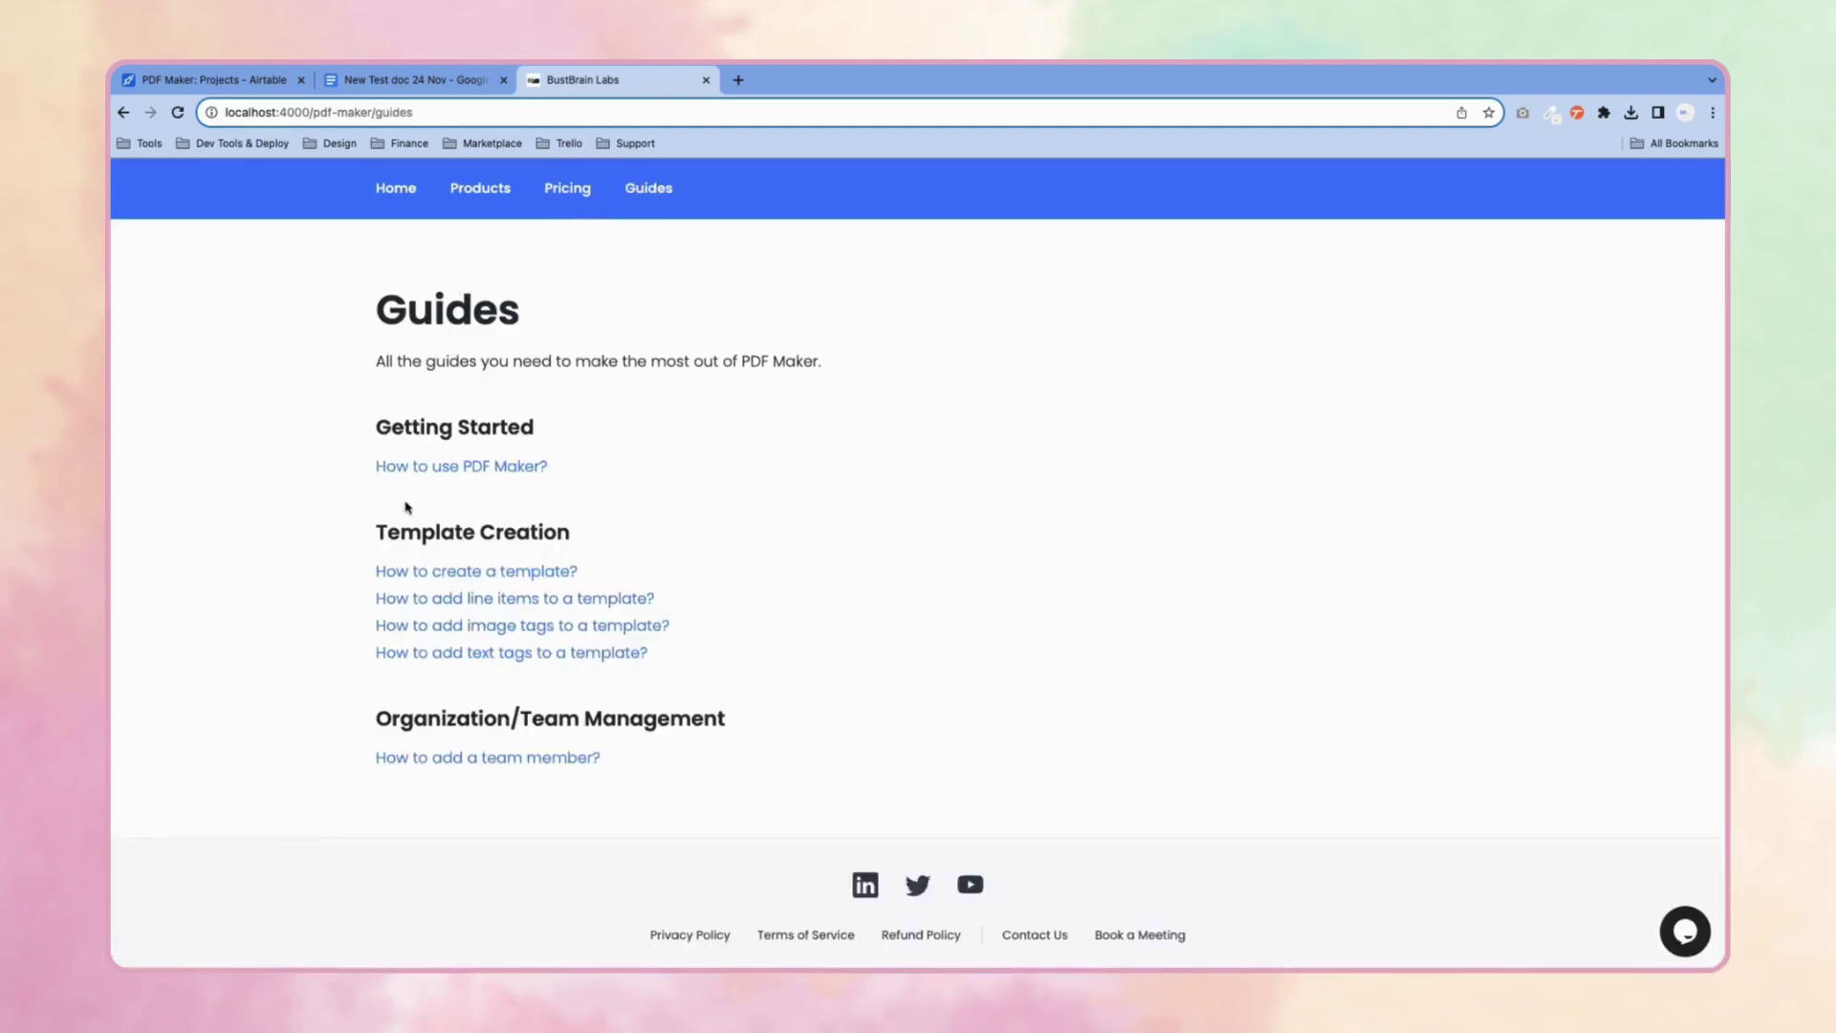
left_click_drag(361, 571, 592, 562)
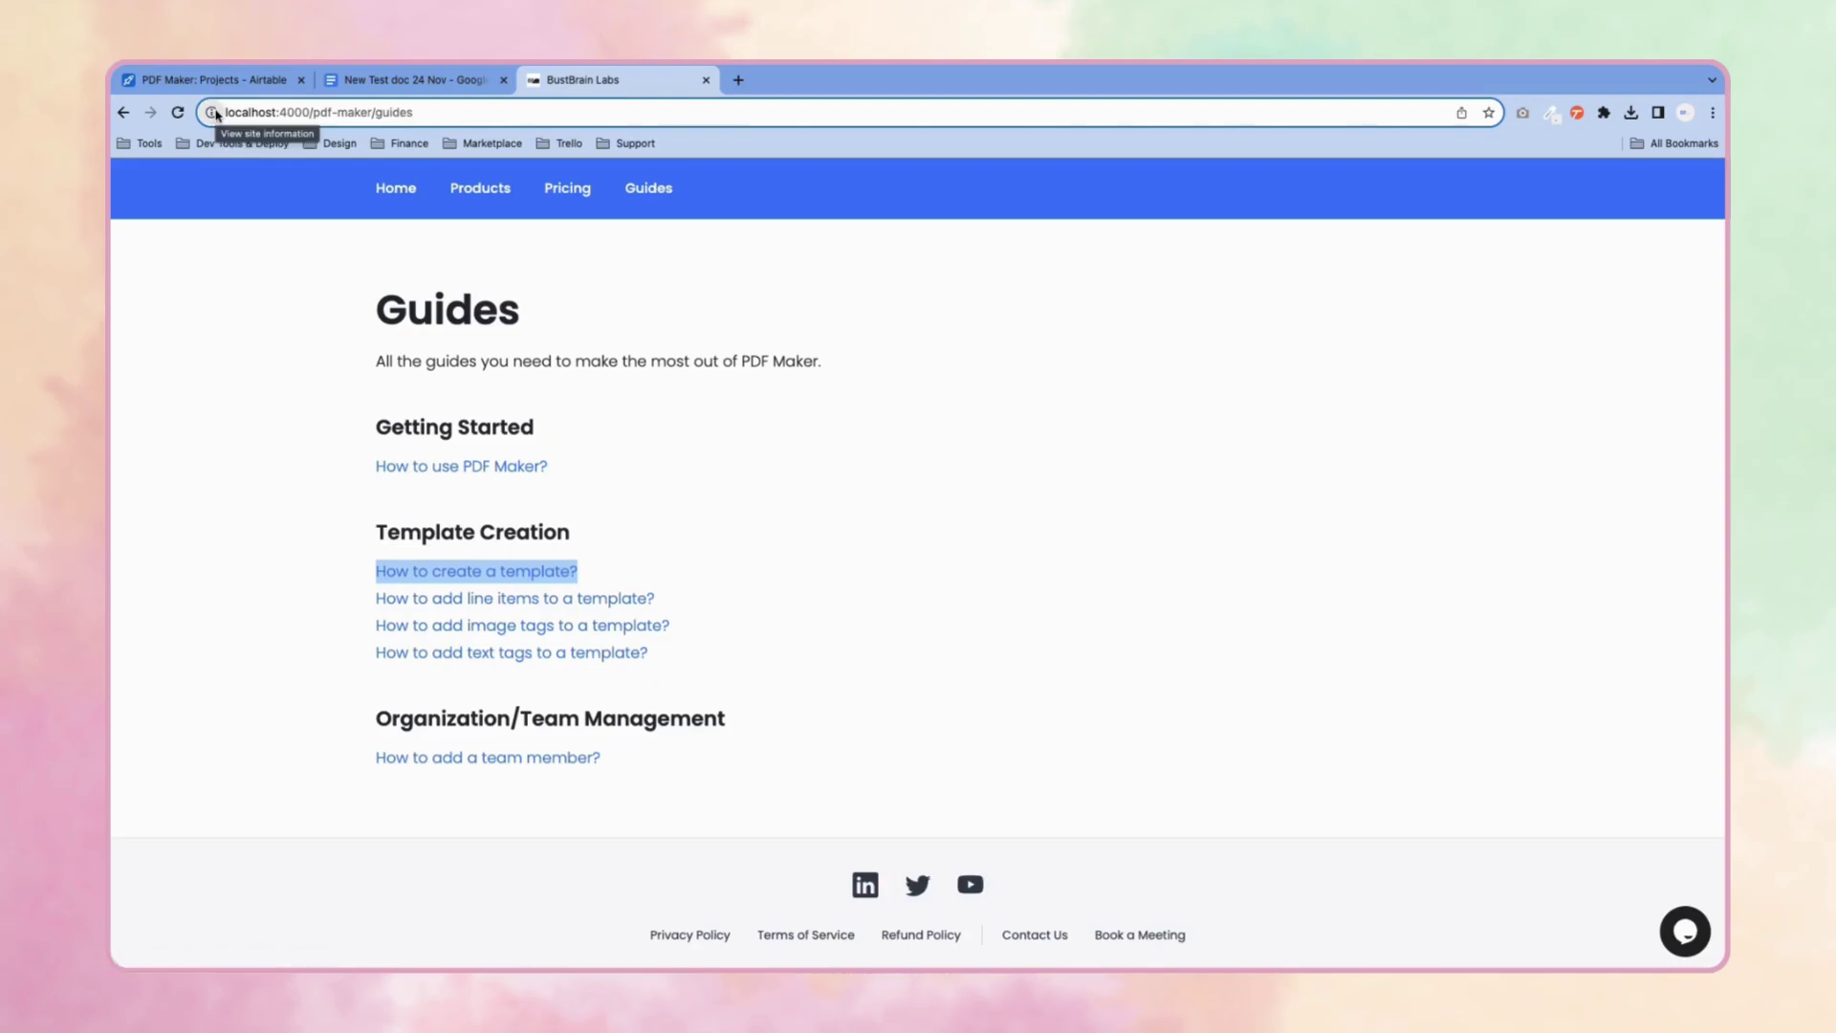
Step: Save PDFs to the Signature field, select the Quarterly launch record, and generate its PDF
left_click(225, 82)
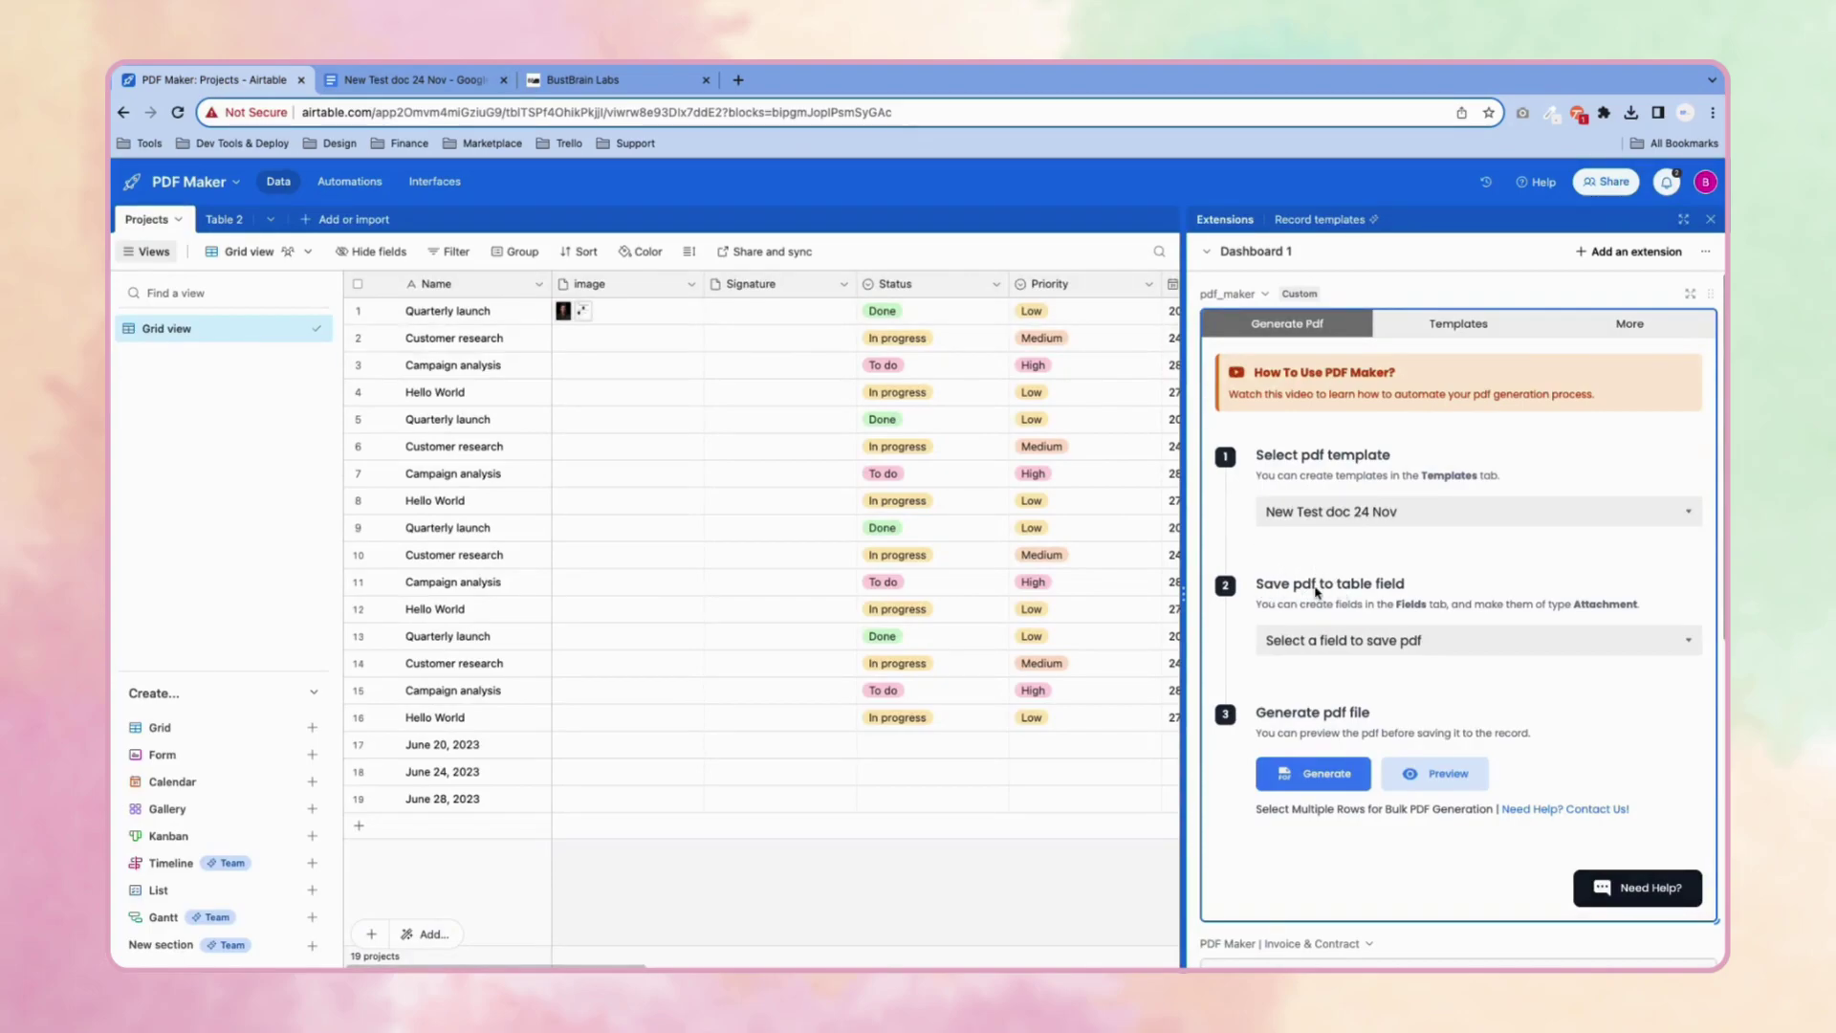
left_click(1370, 638)
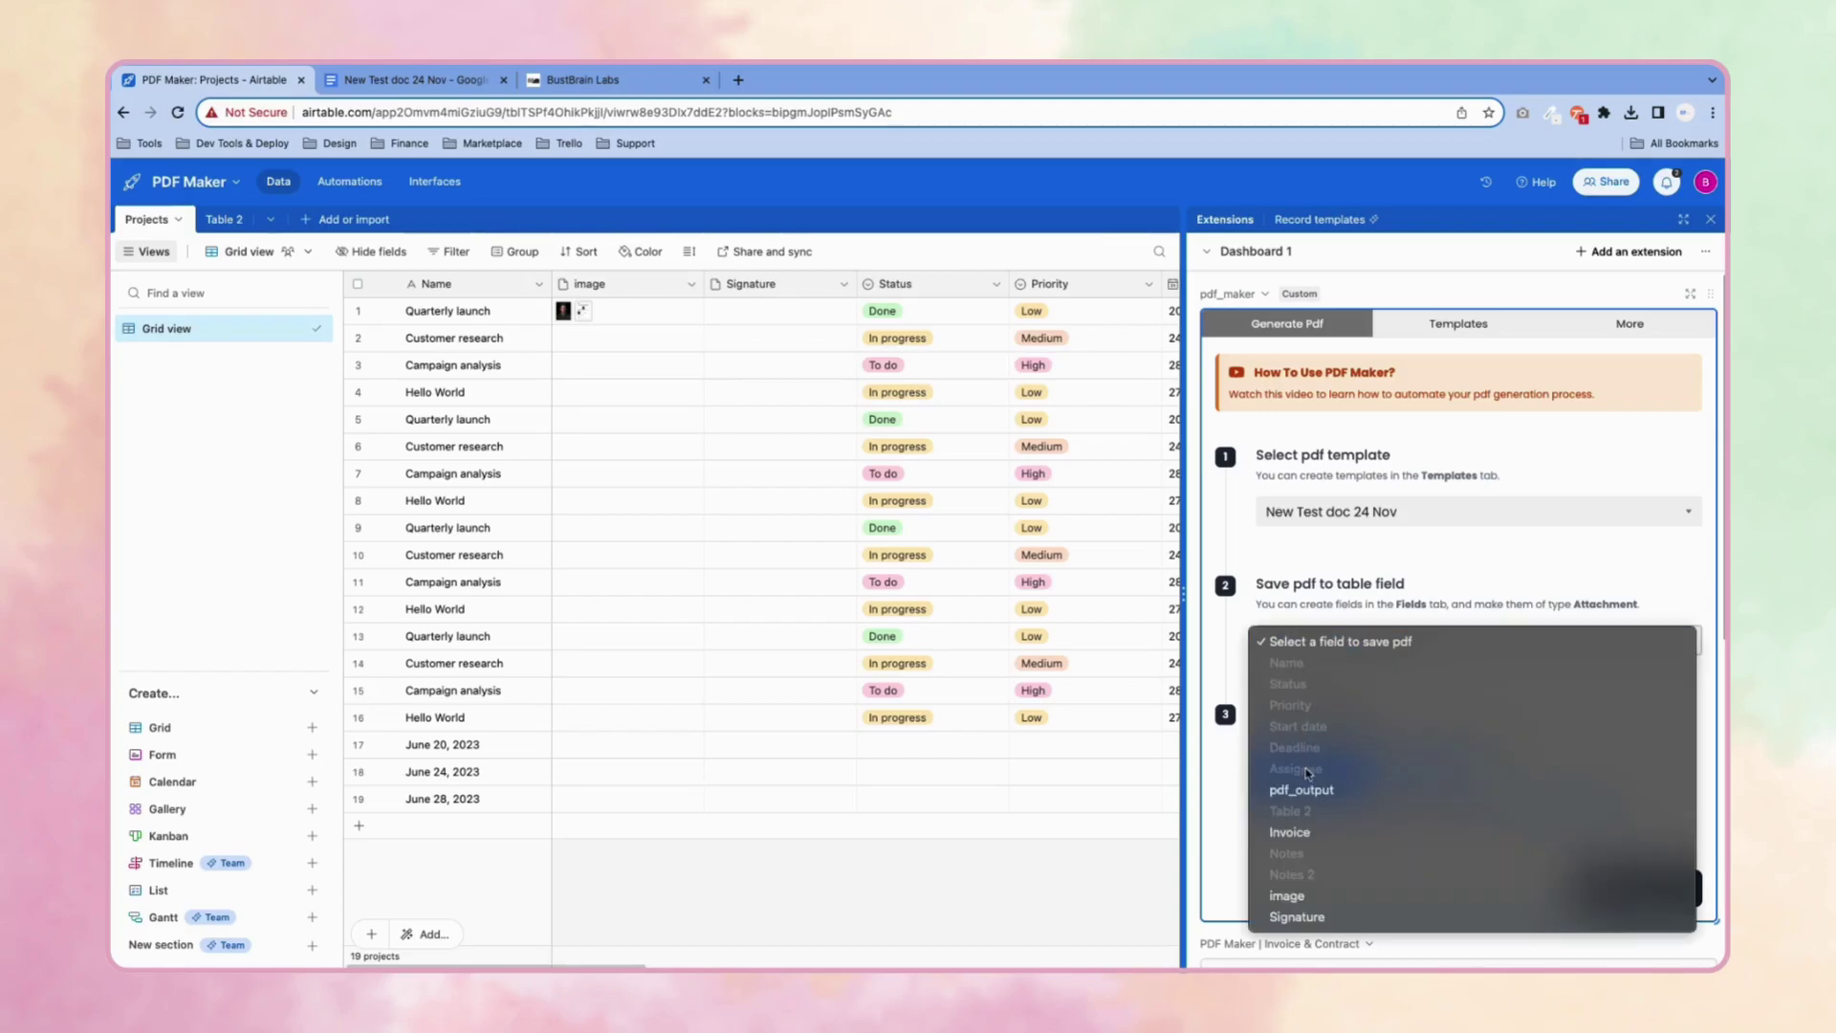
left_click(1299, 915)
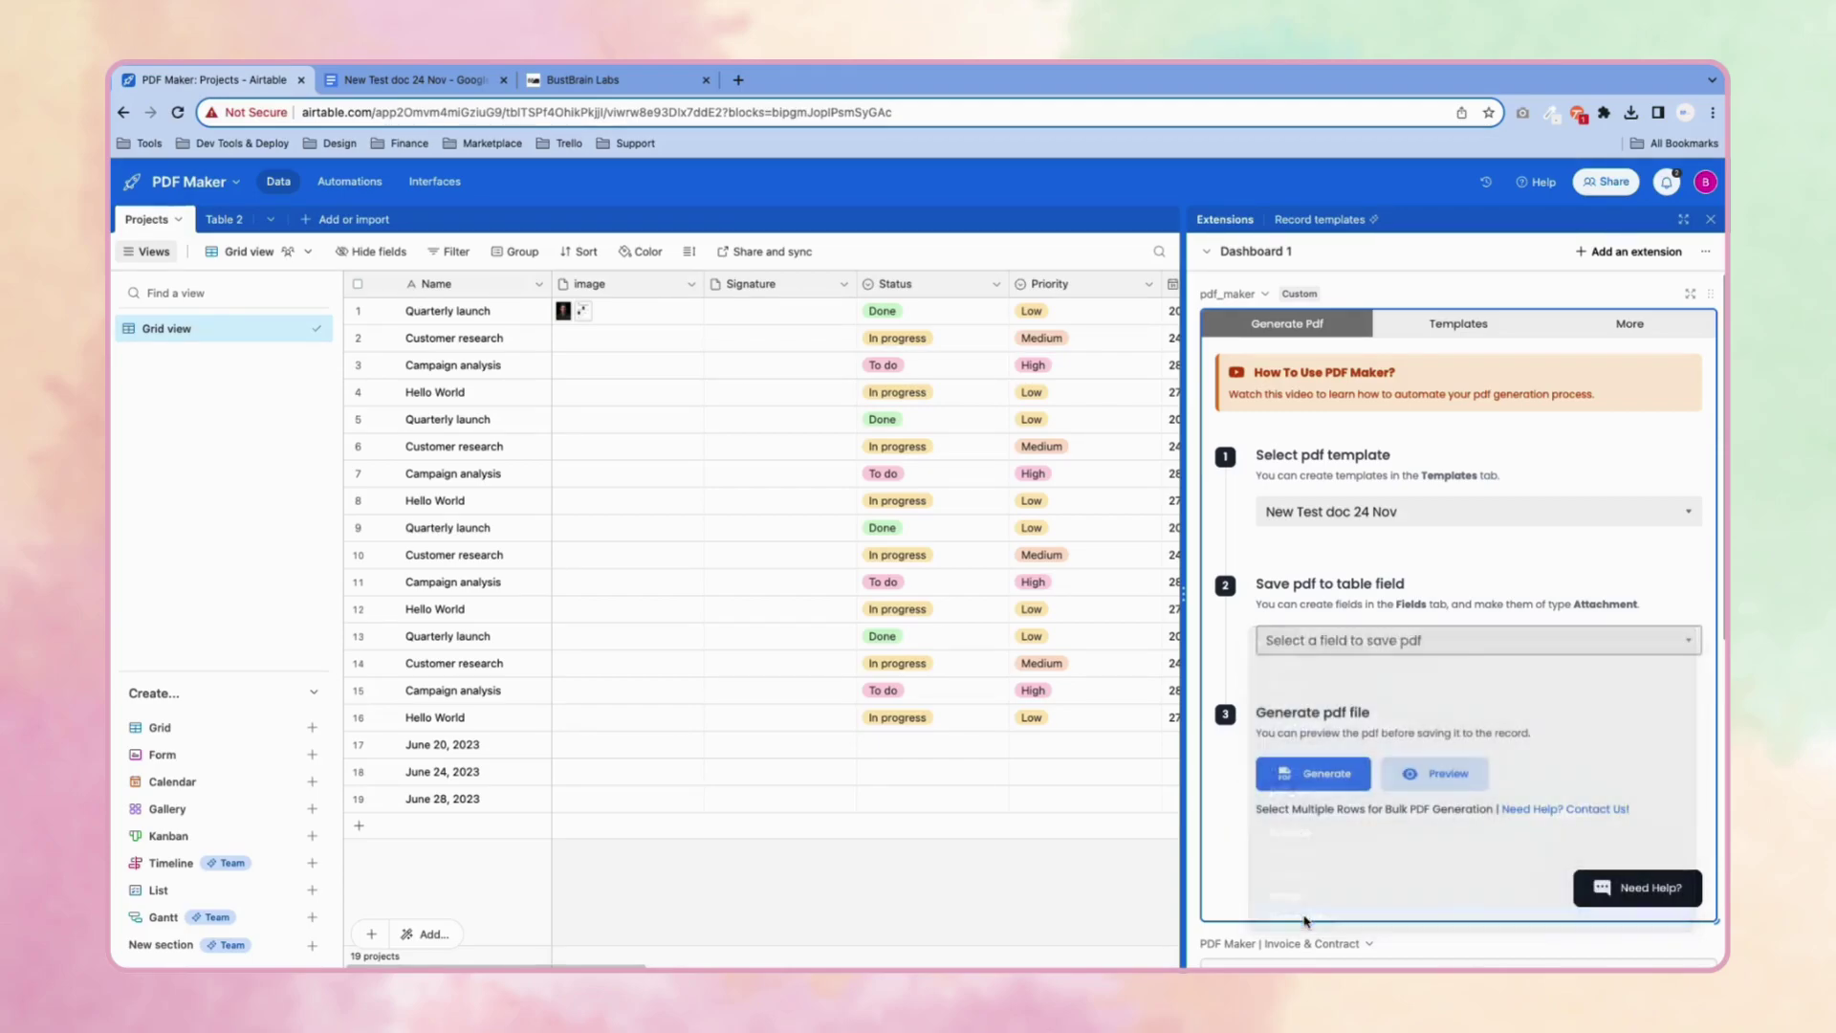
left_click(724, 304)
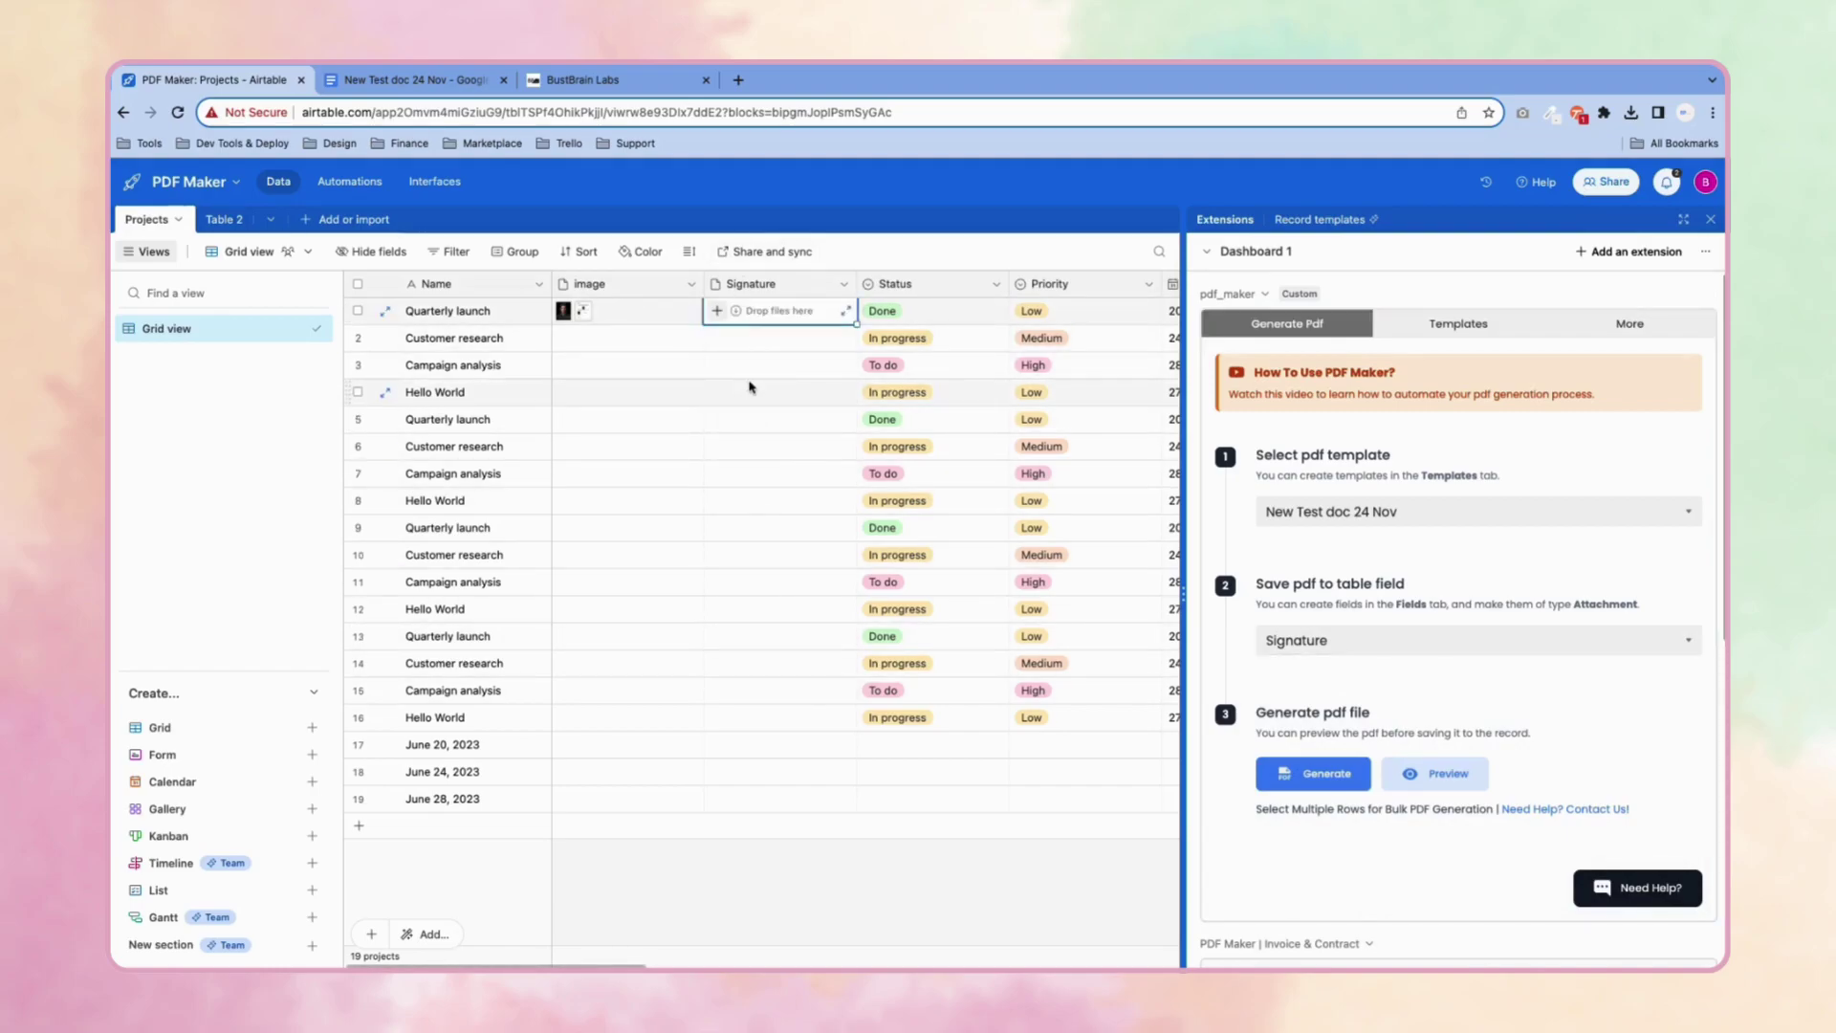
left_click(1363, 680)
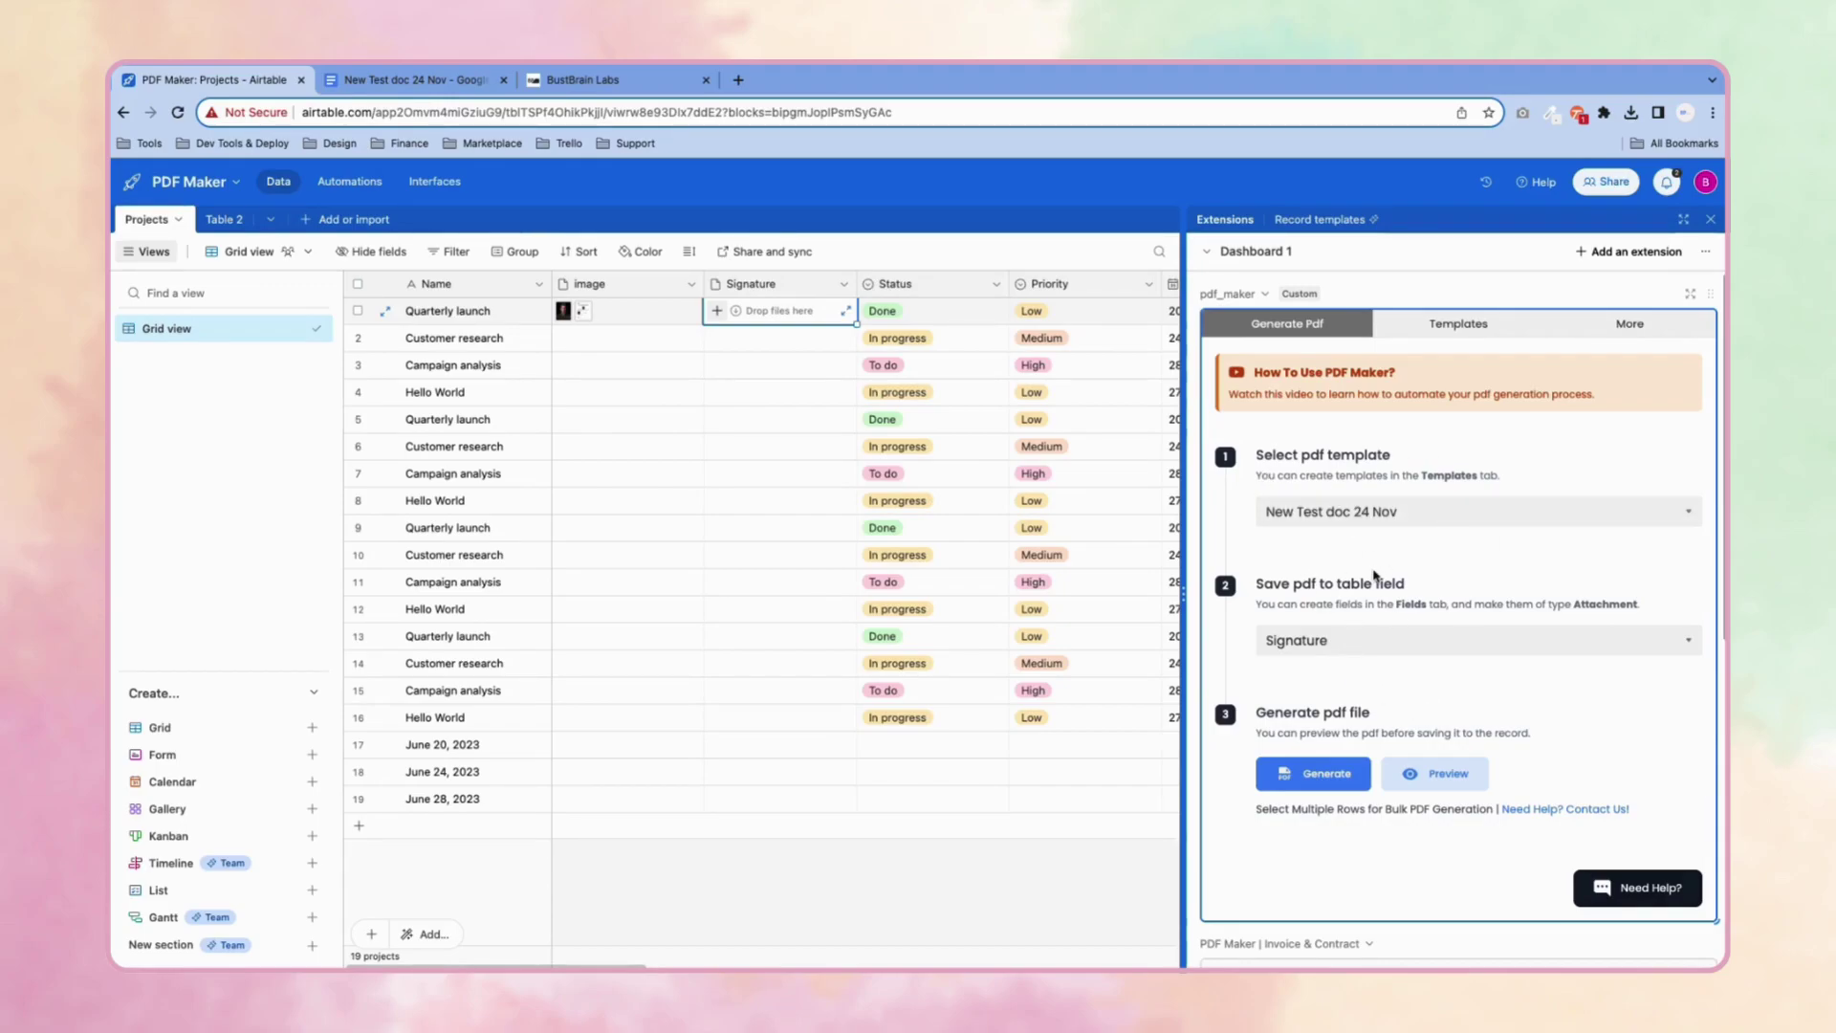
left_click(357, 312)
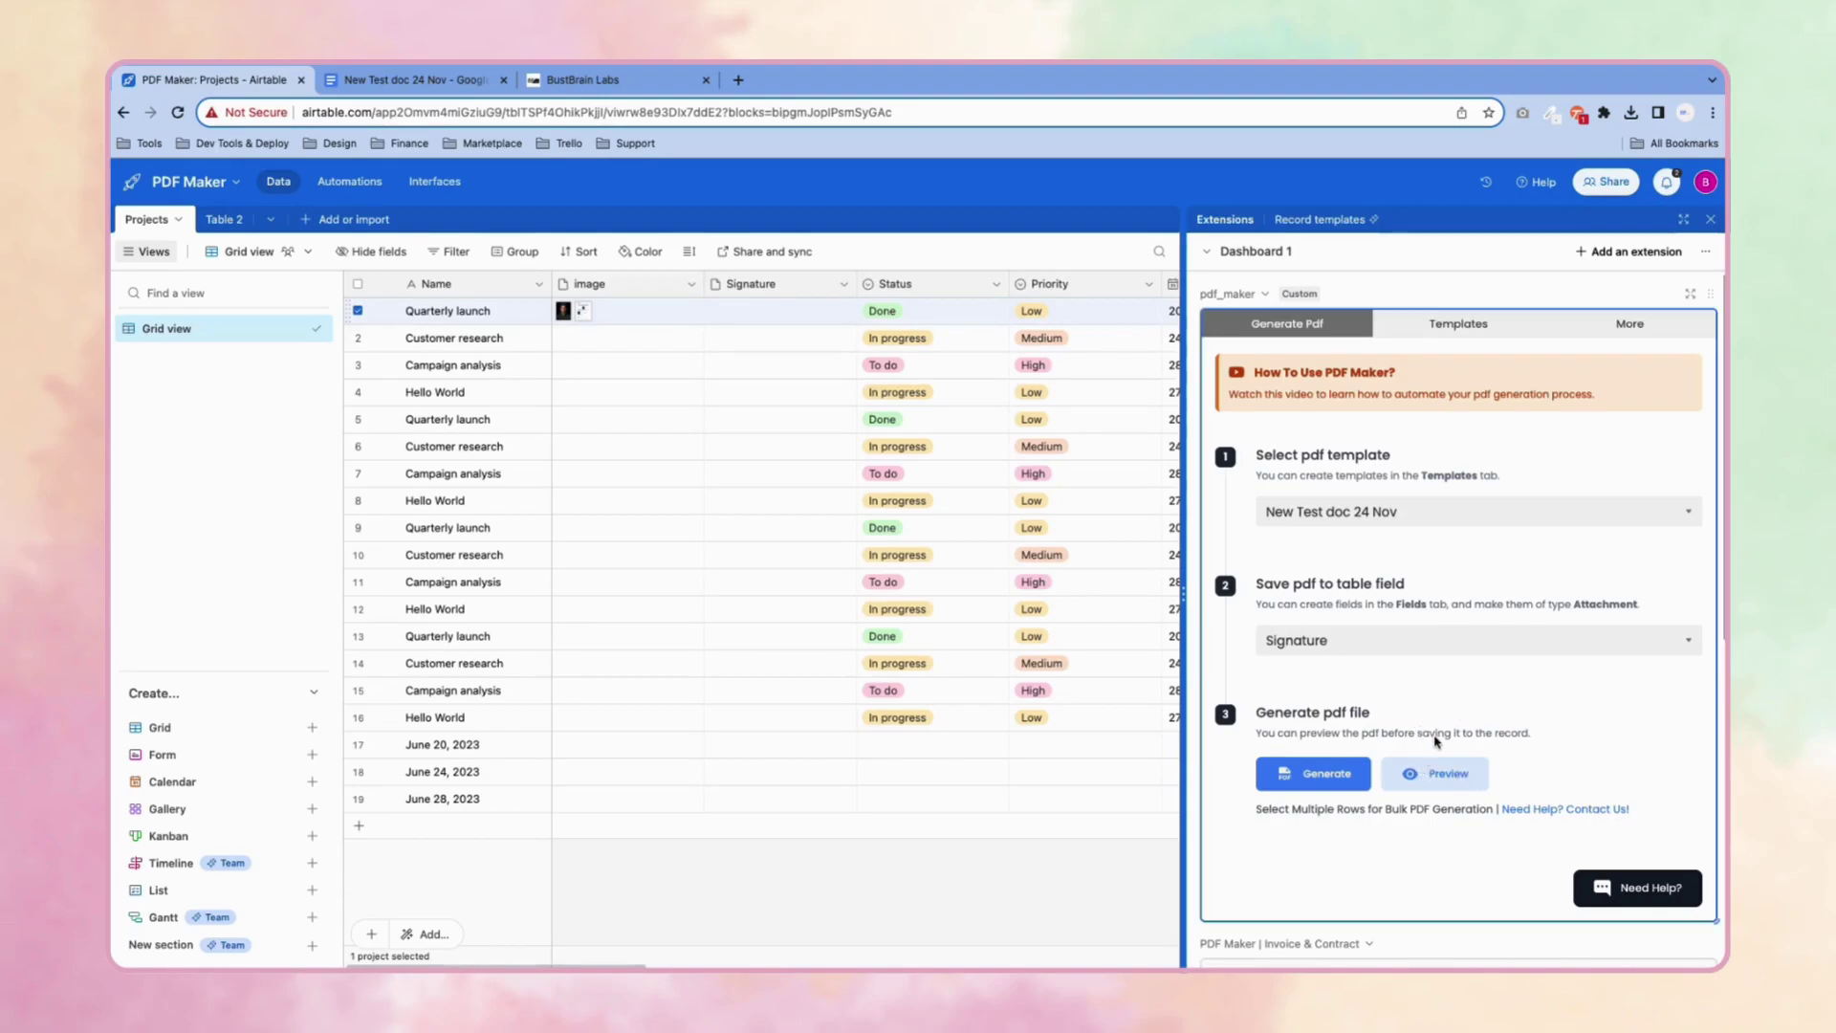
left_click(1430, 779)
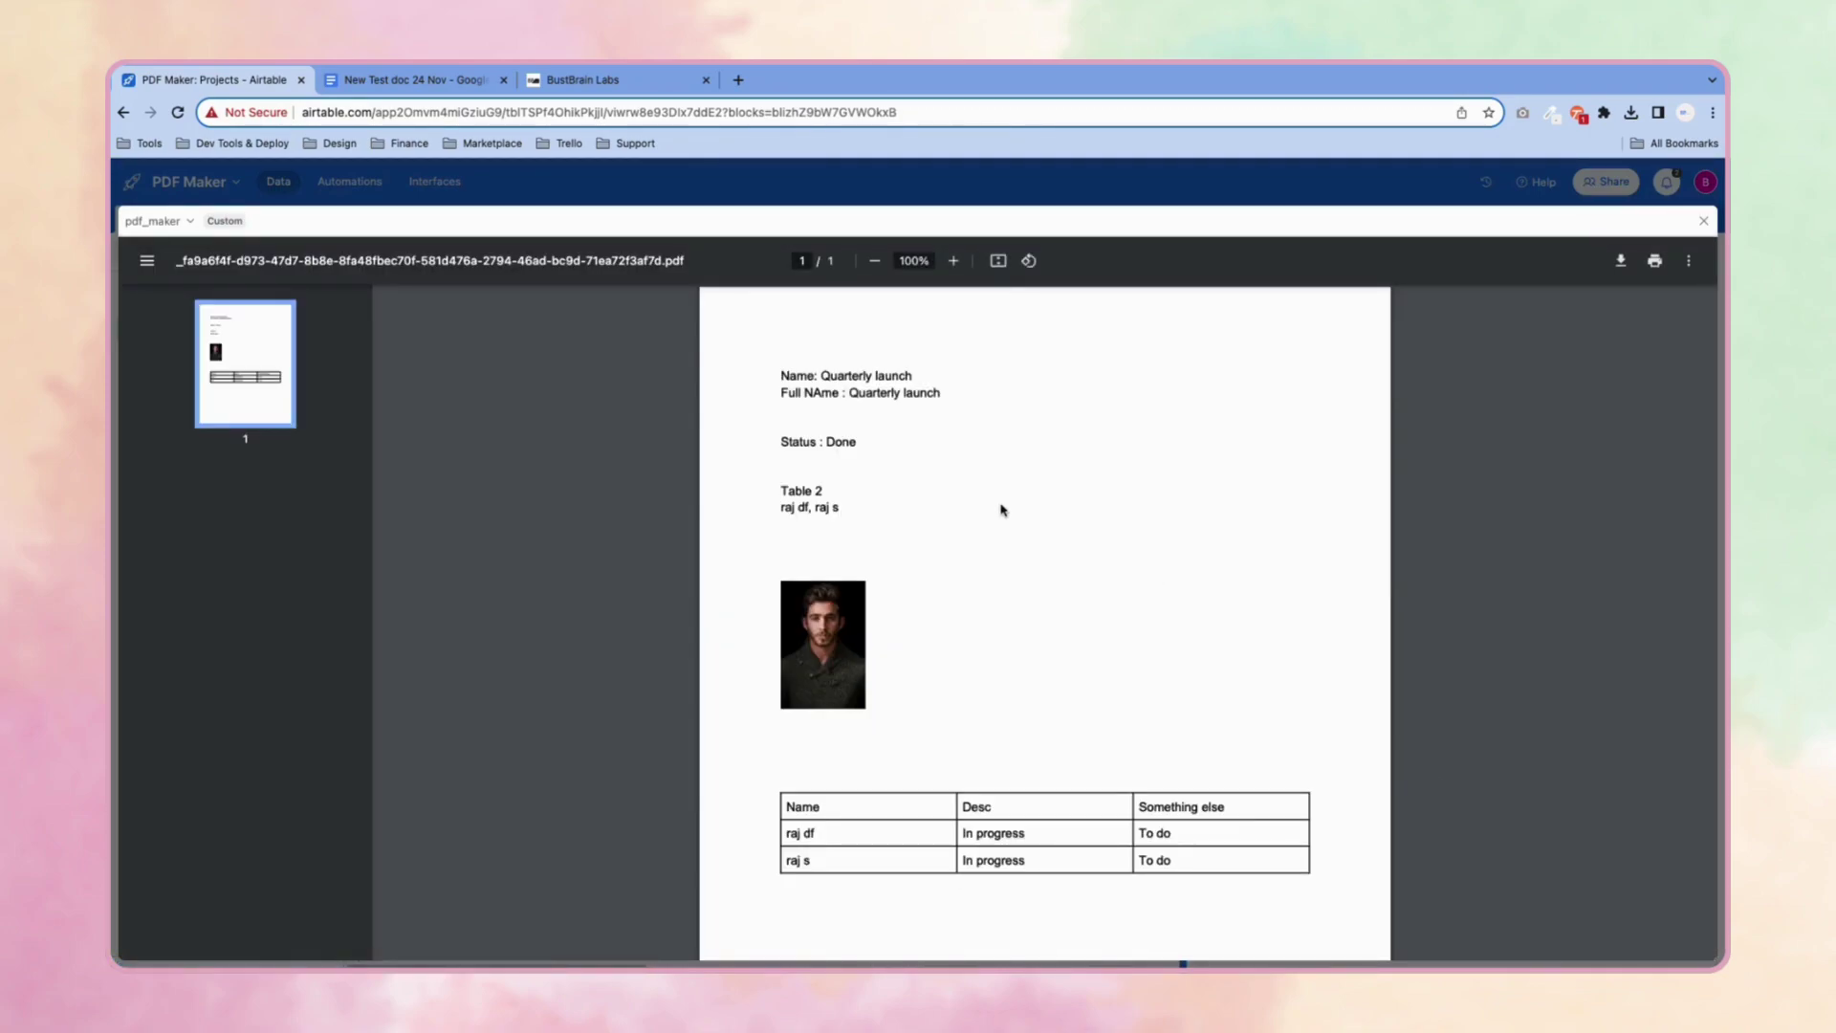
scroll(1001, 510, "down", 3)
scroll(1002, 510, "up", 3)
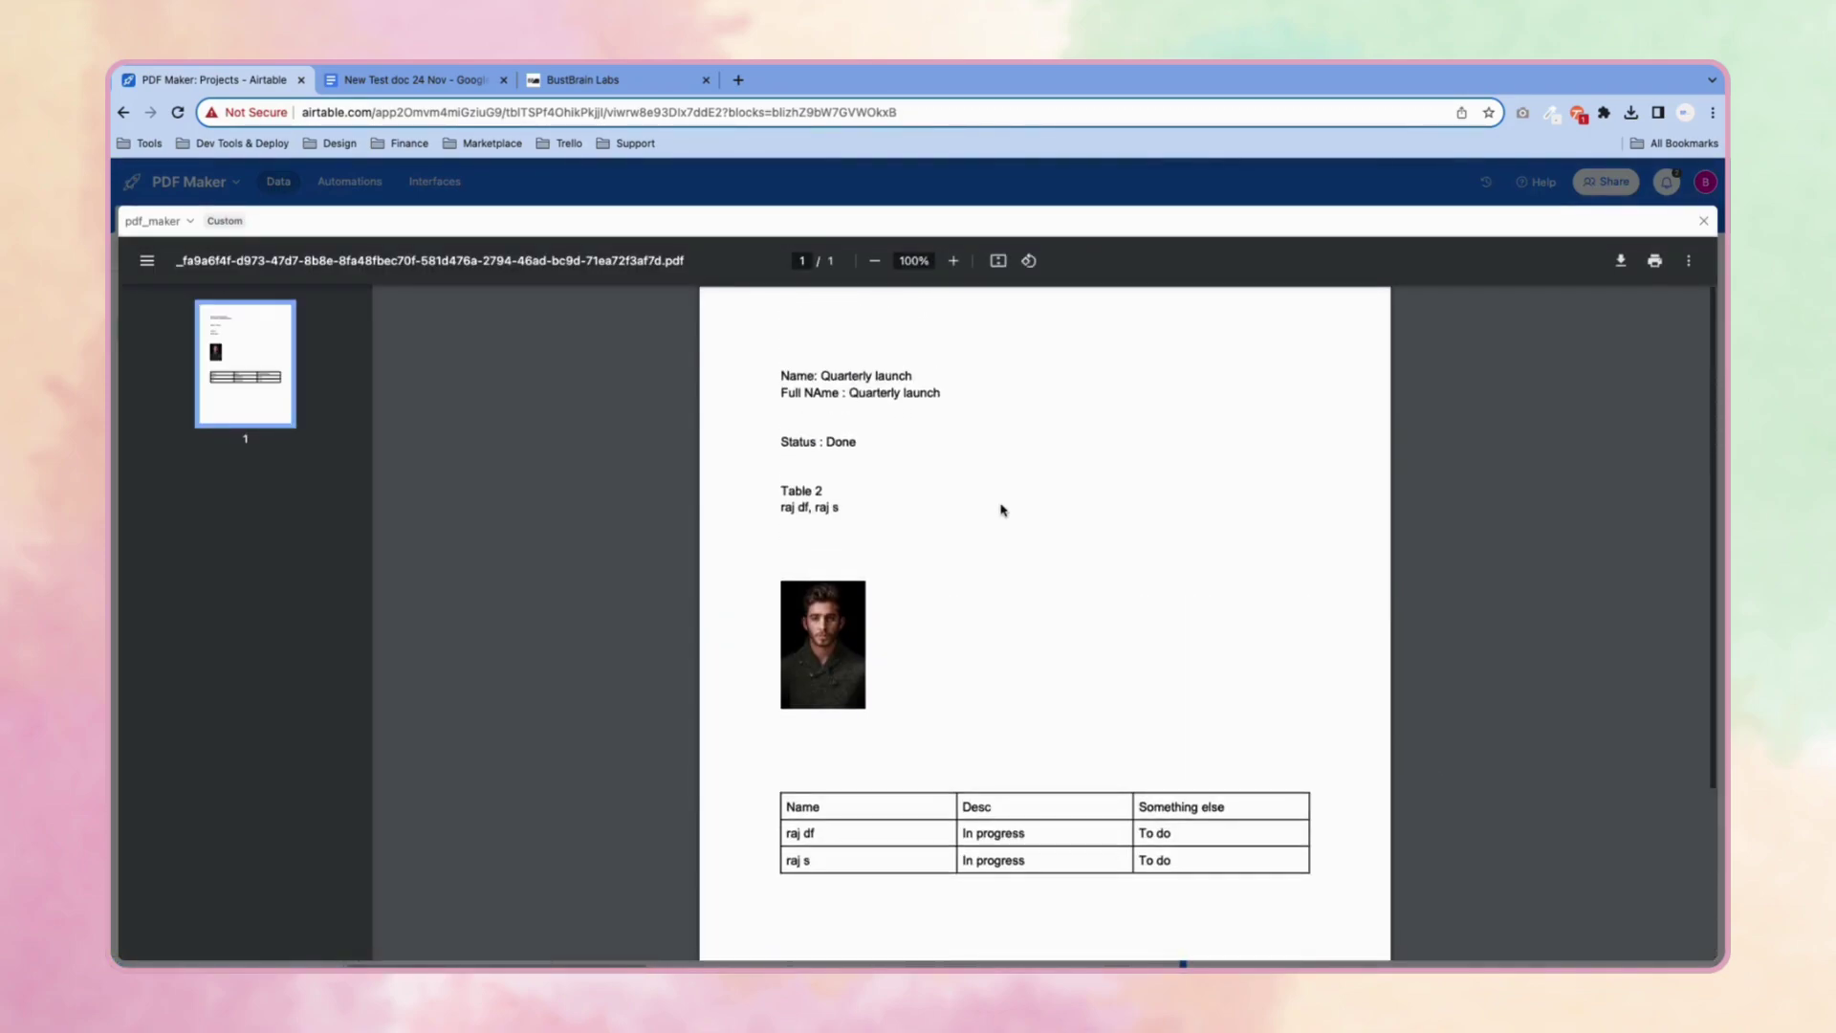
left_click_drag(822, 375, 948, 393)
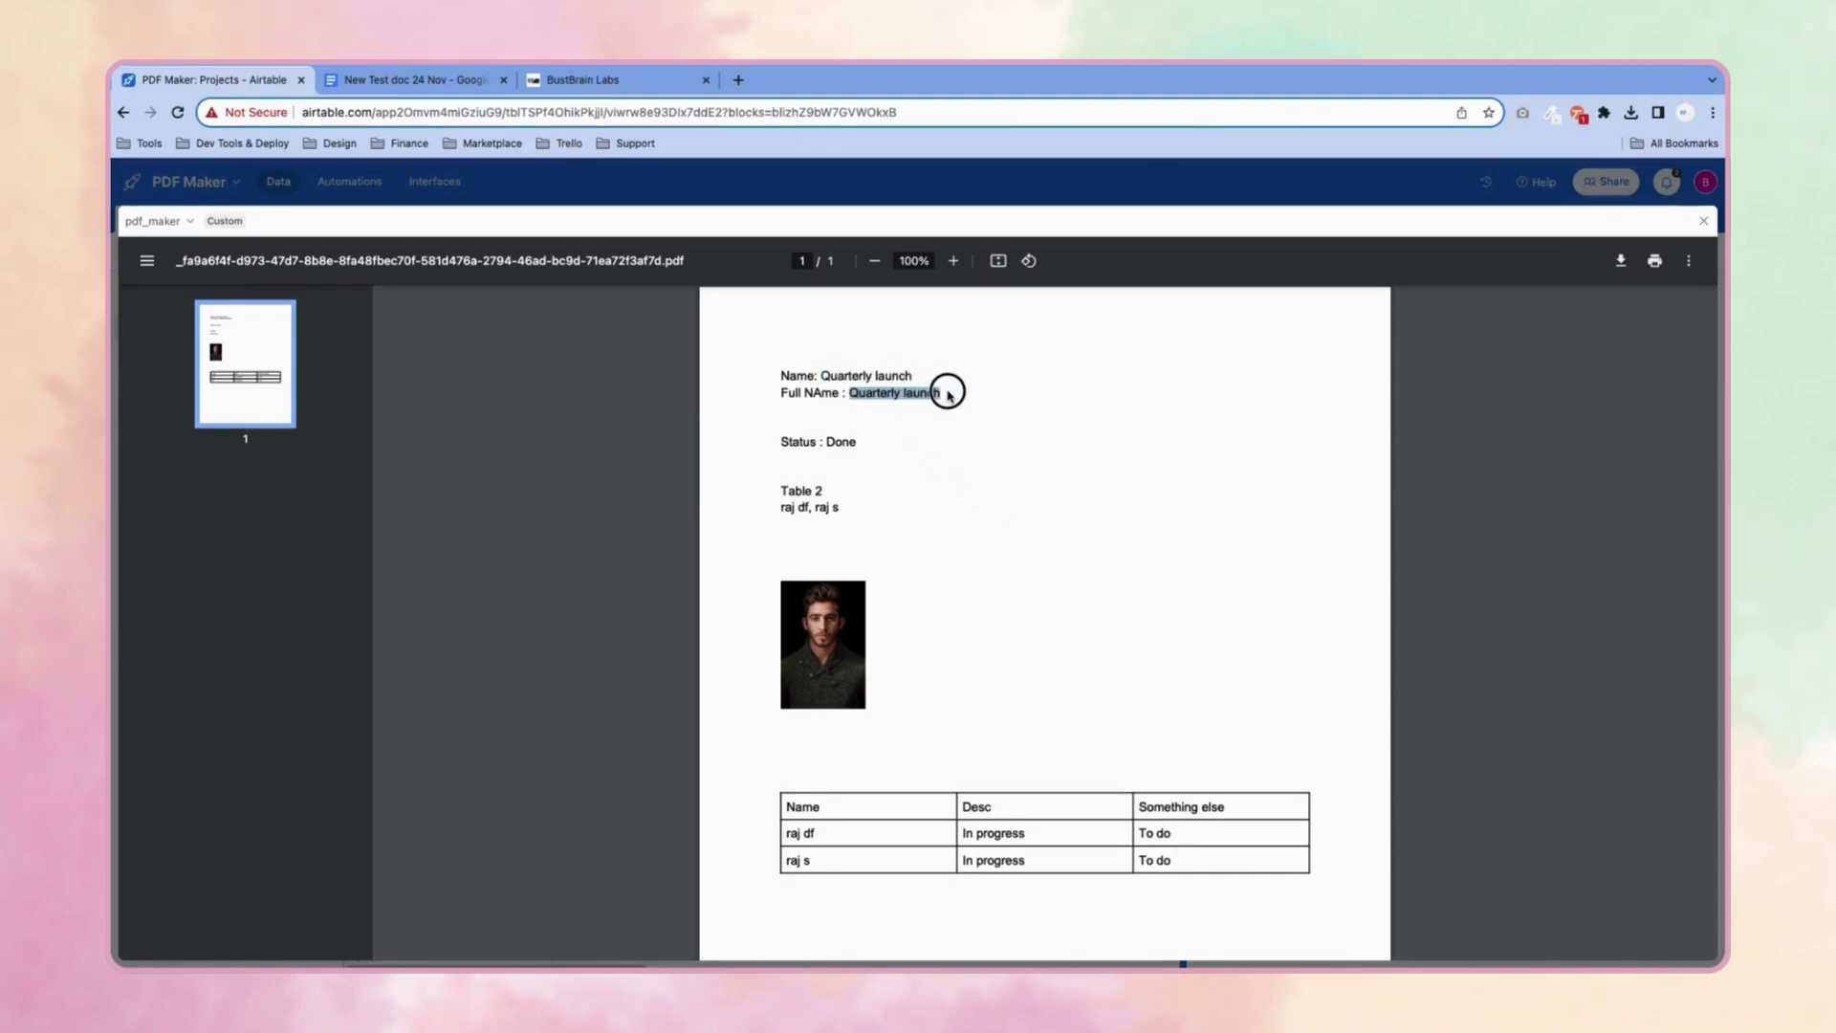
left_click_drag(826, 441, 856, 446)
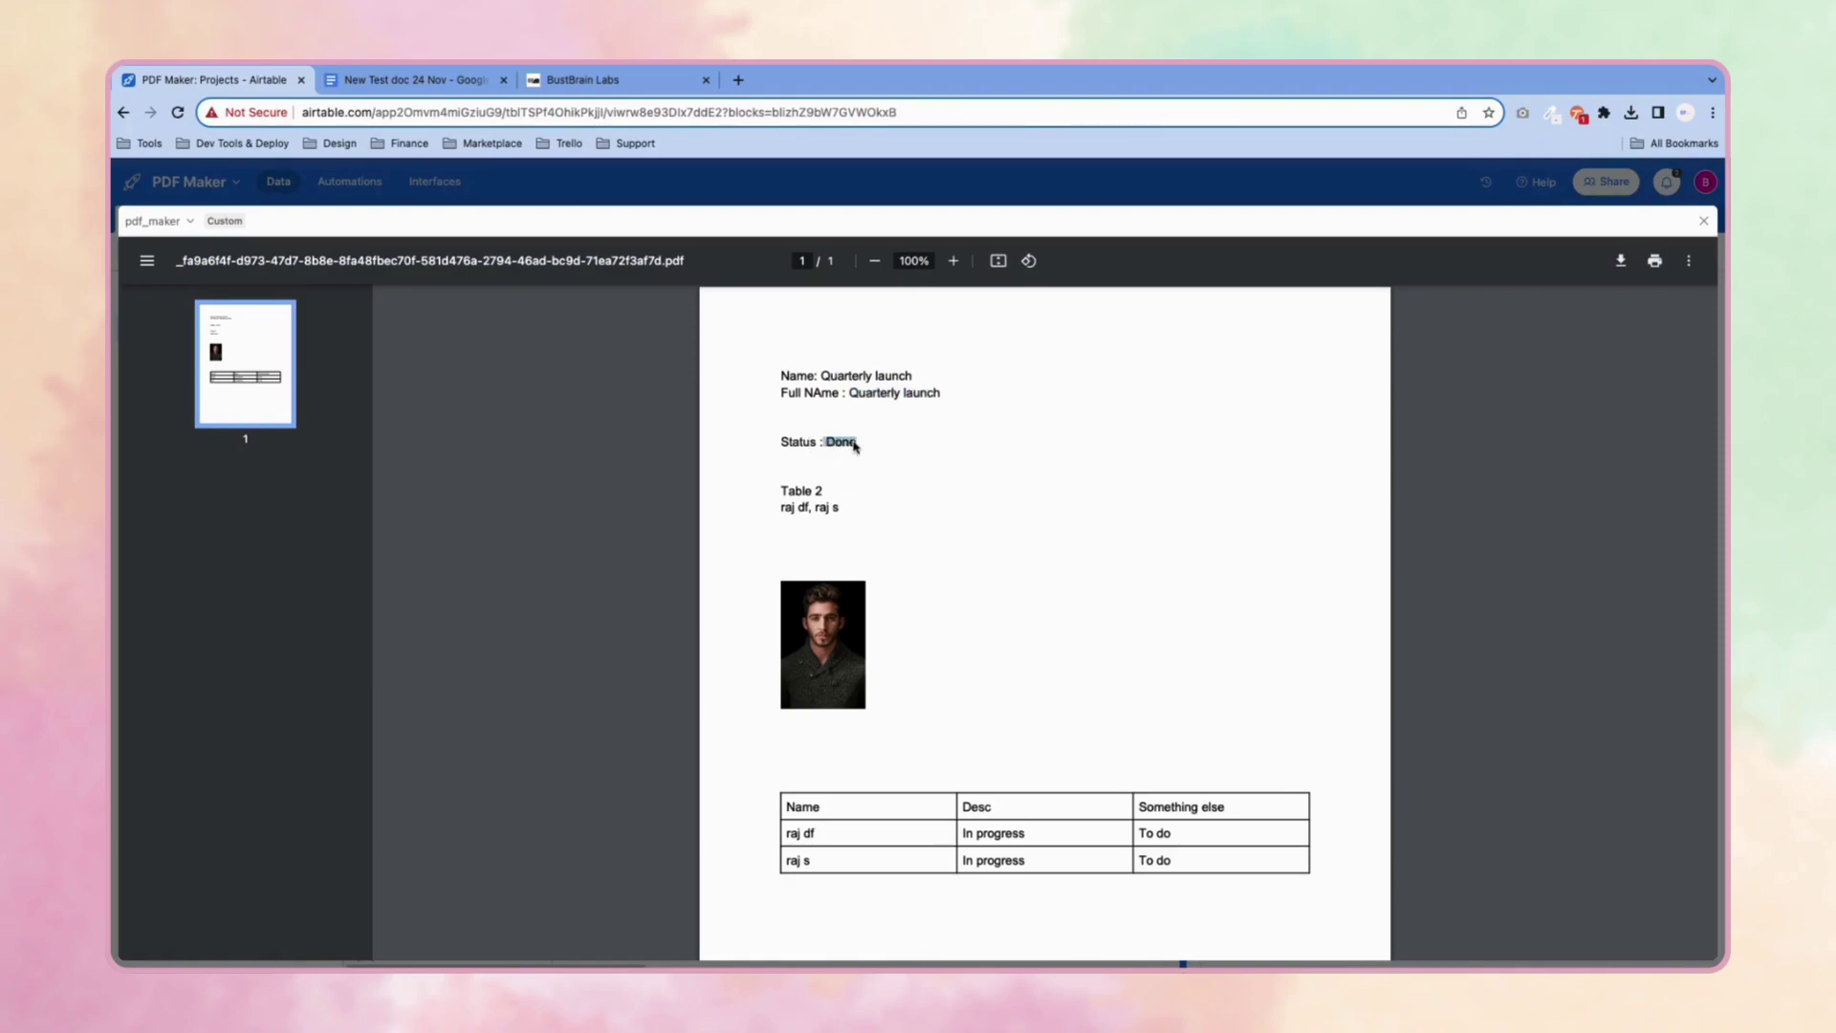
left_click_drag(766, 579, 895, 696)
scroll(851, 875, "down", 1)
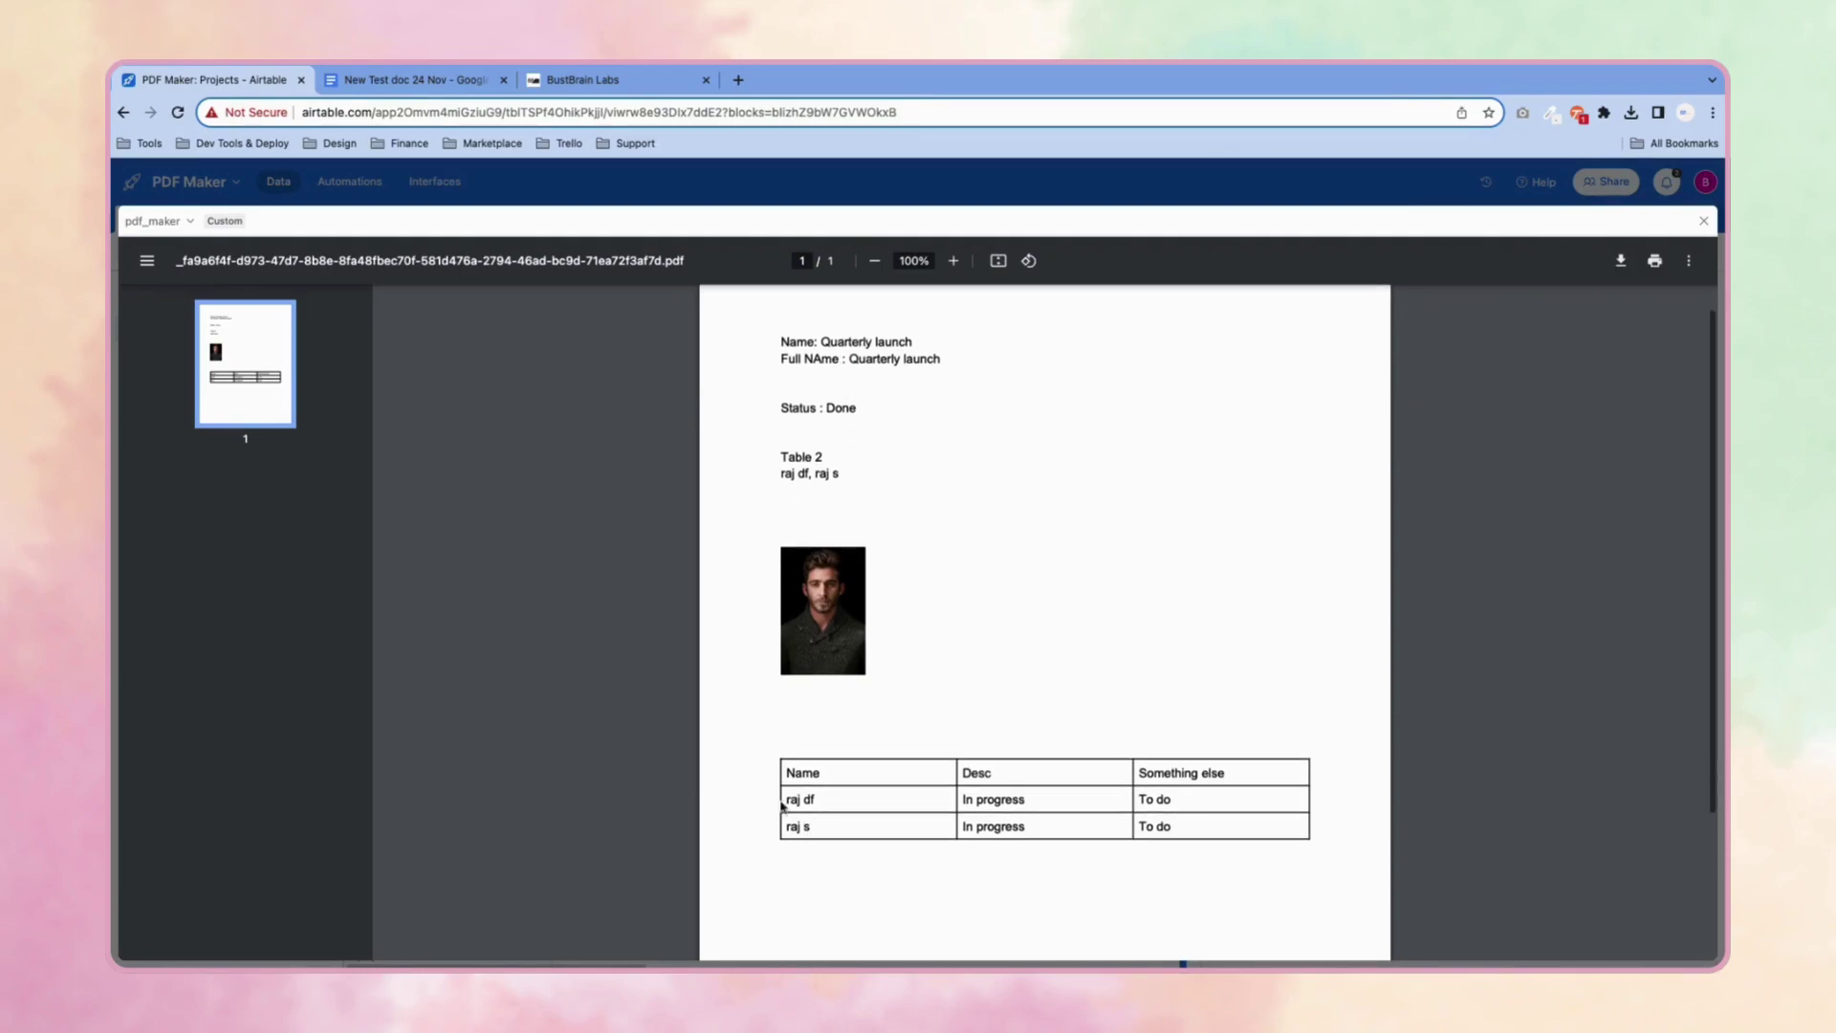
left_click_drag(763, 791, 956, 832)
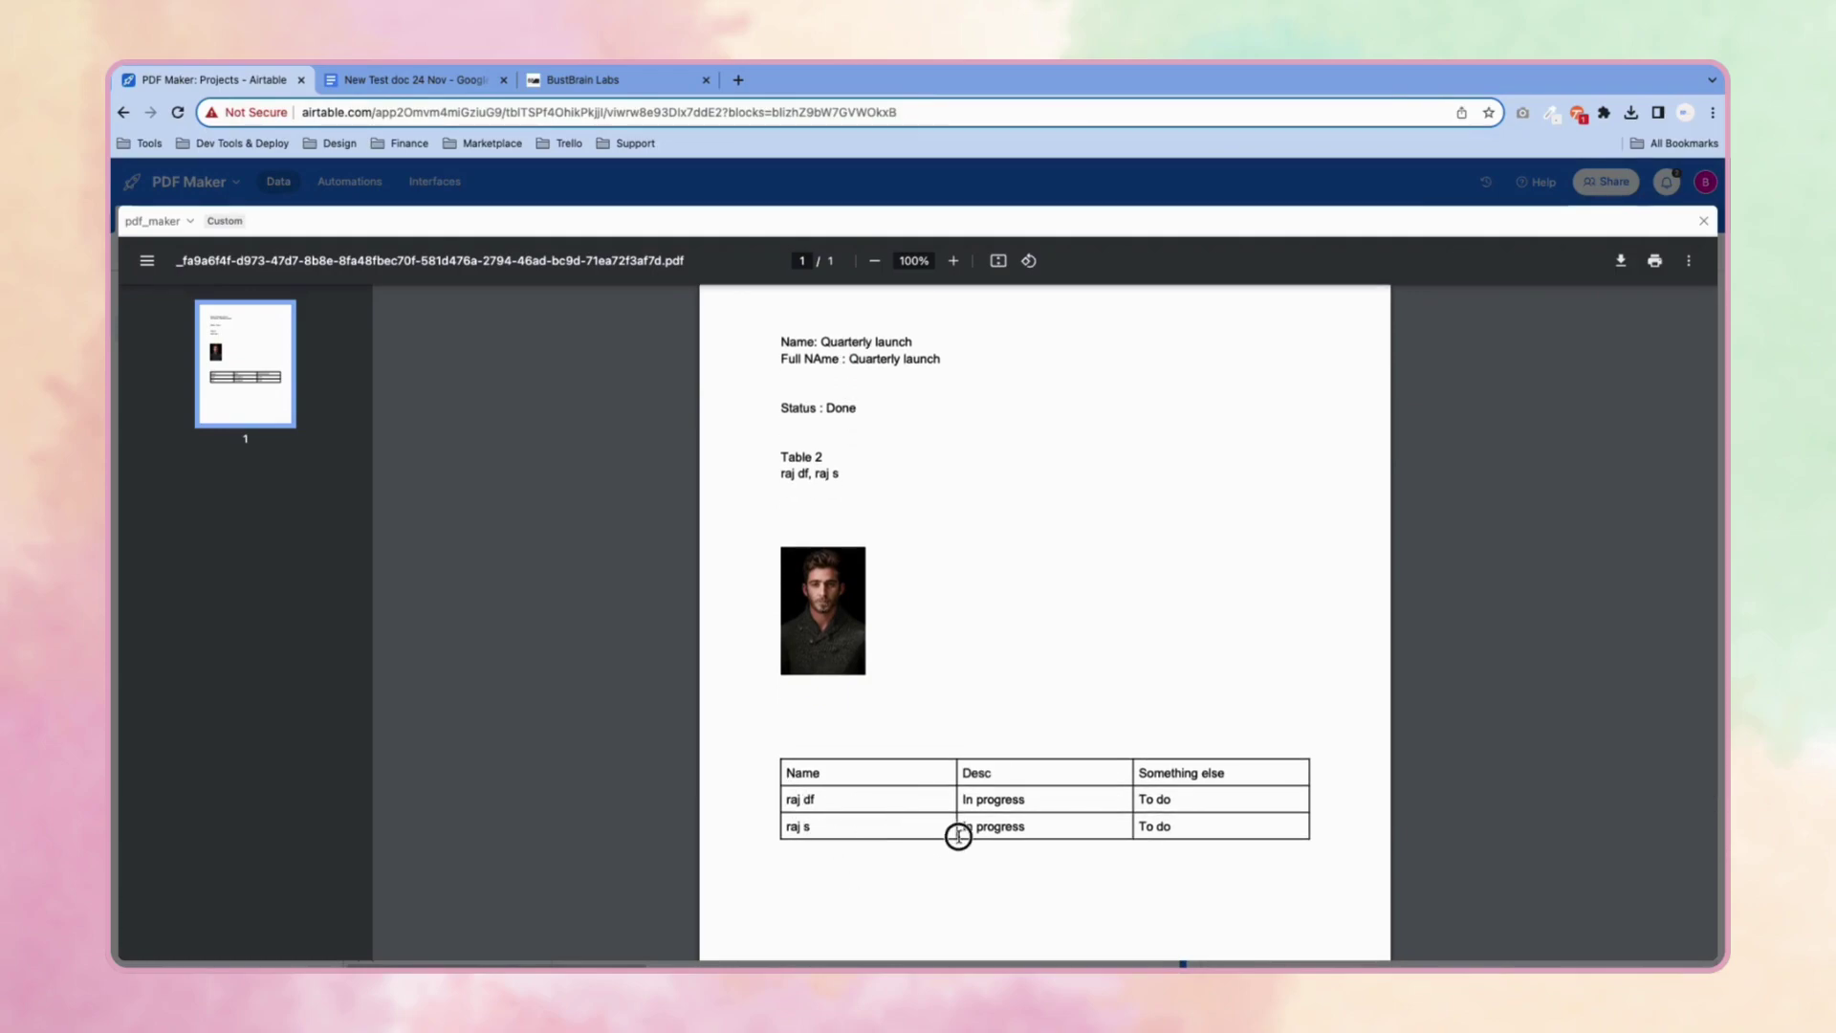
left_click(409, 84)
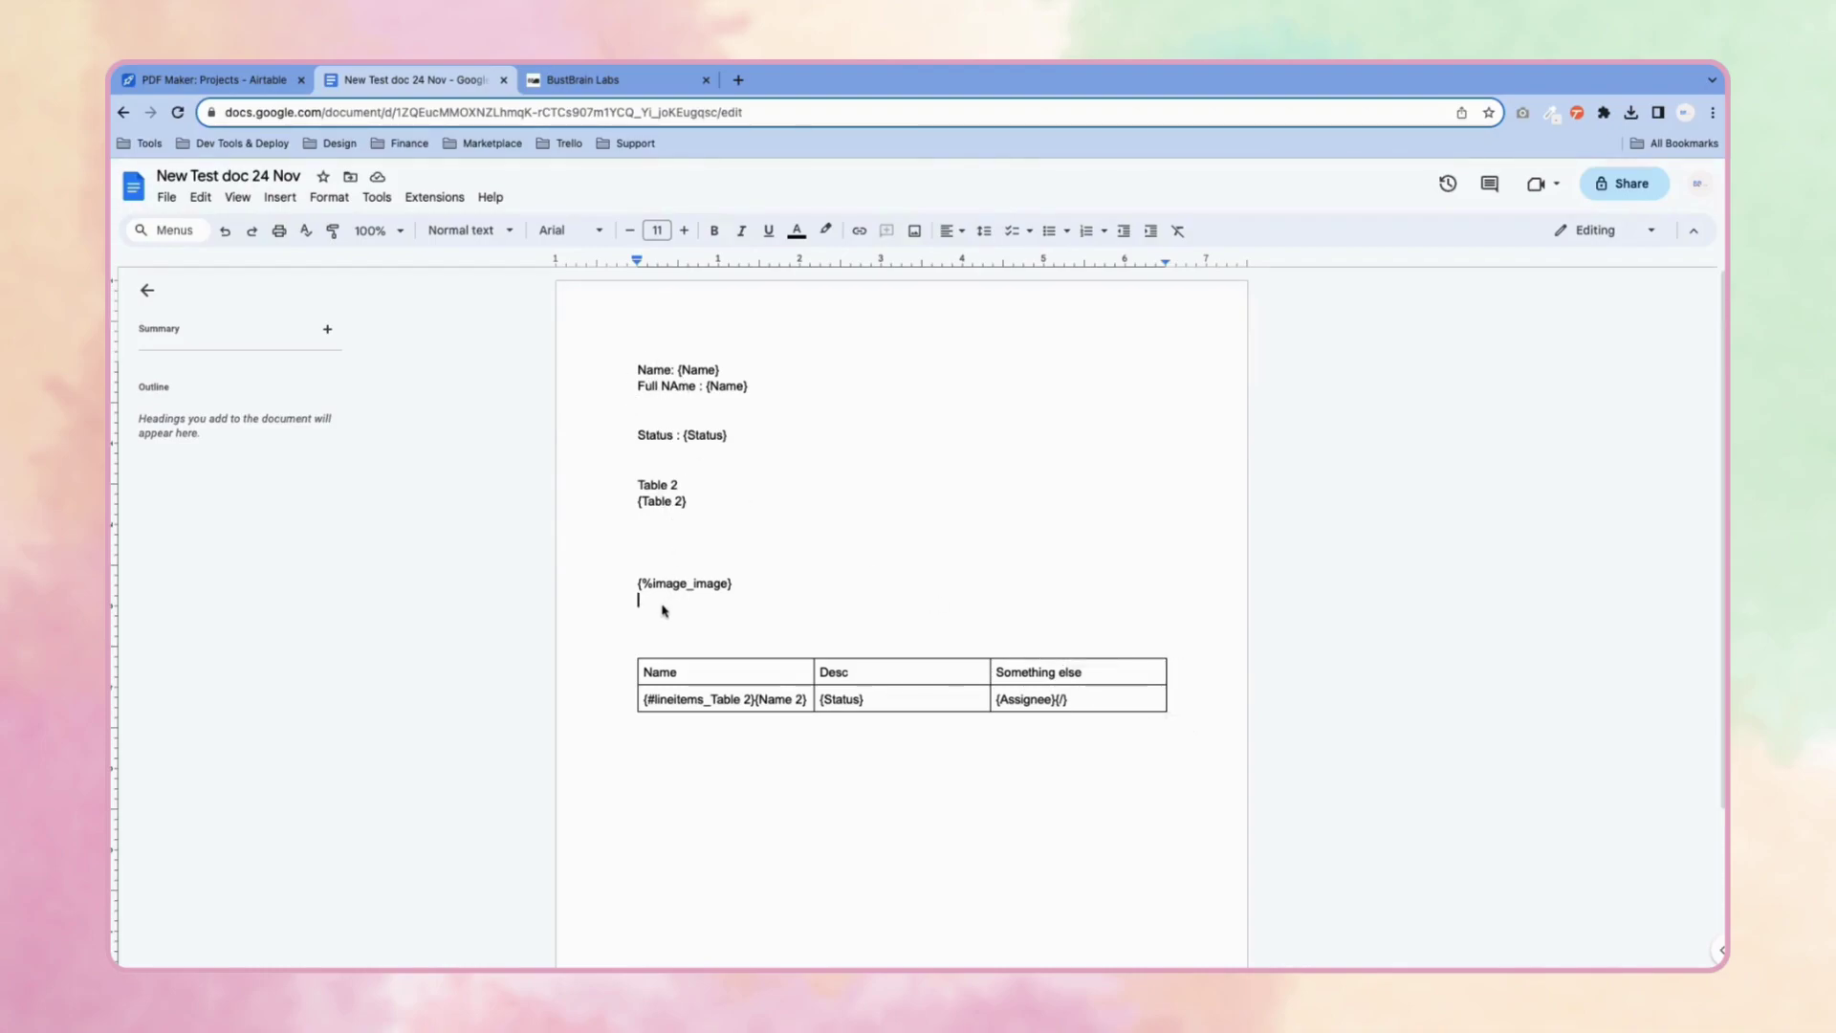
left_click(247, 83)
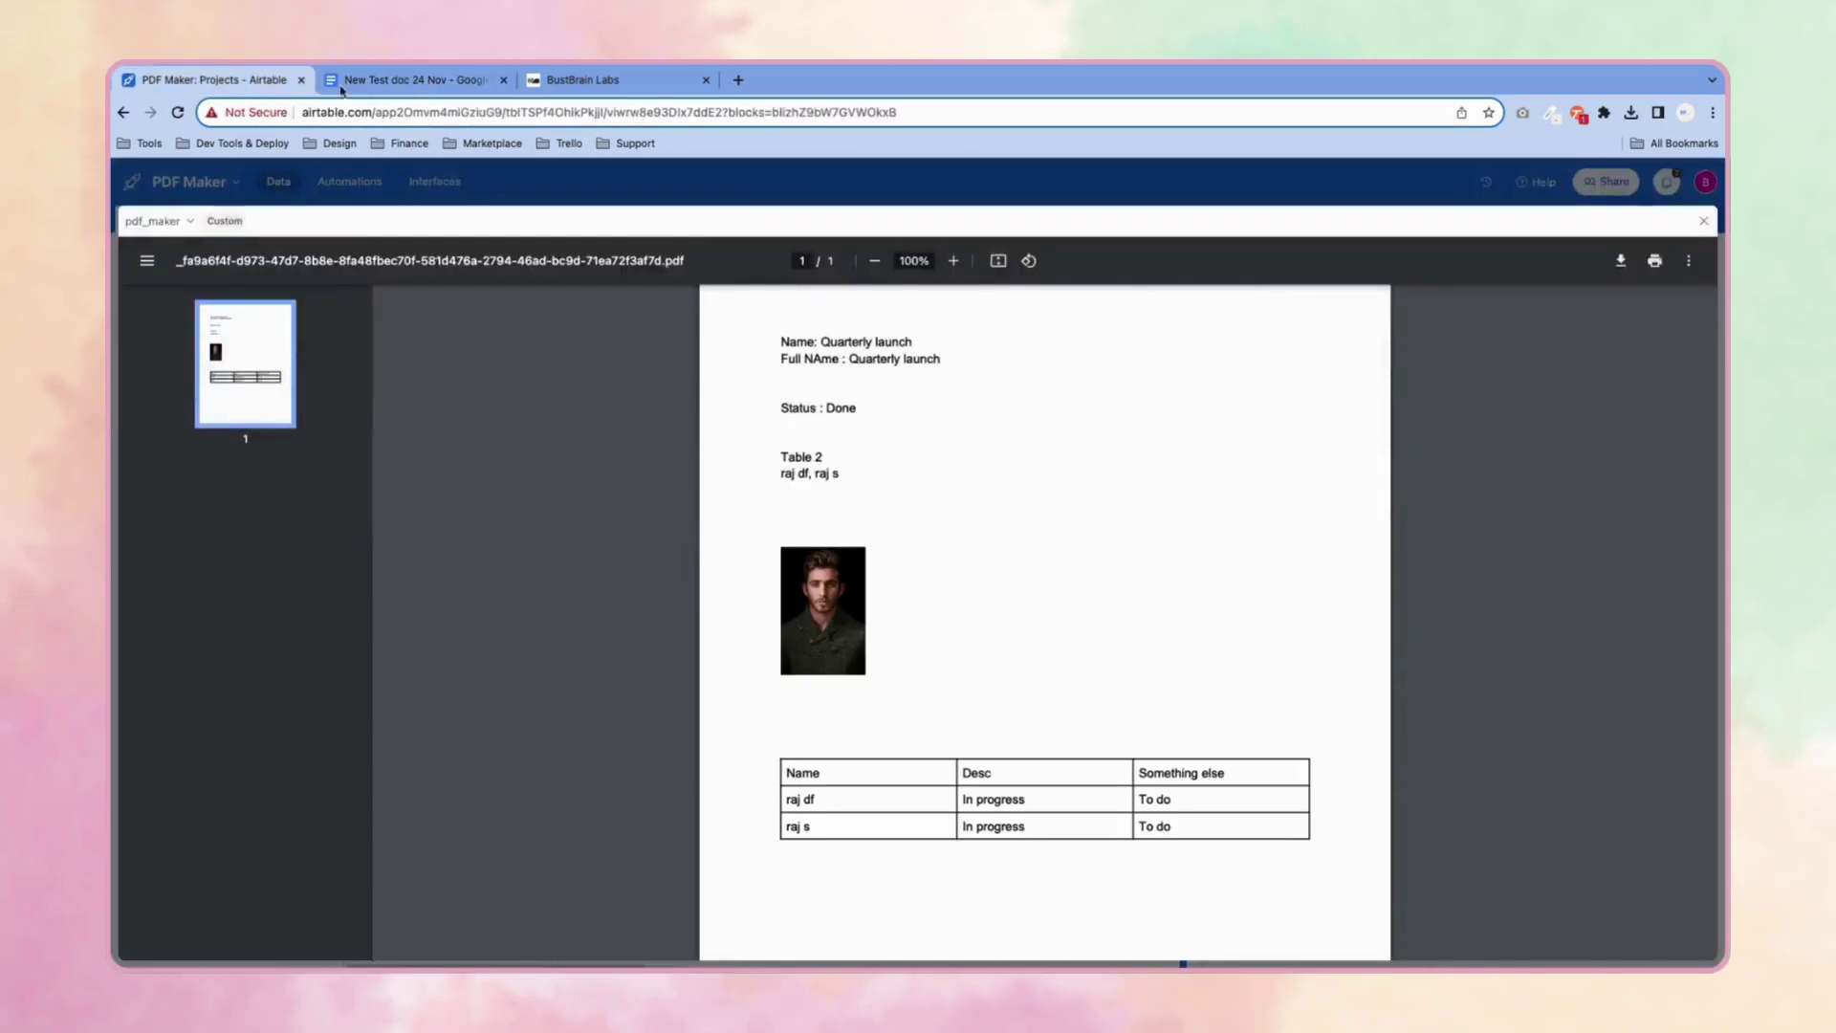
Step: Close both PDF previews, select Quarterly launch and Customer research, and generate their PDFs into Signature
scroll(935, 582, "down", 2)
scroll(935, 582, "up", 2)
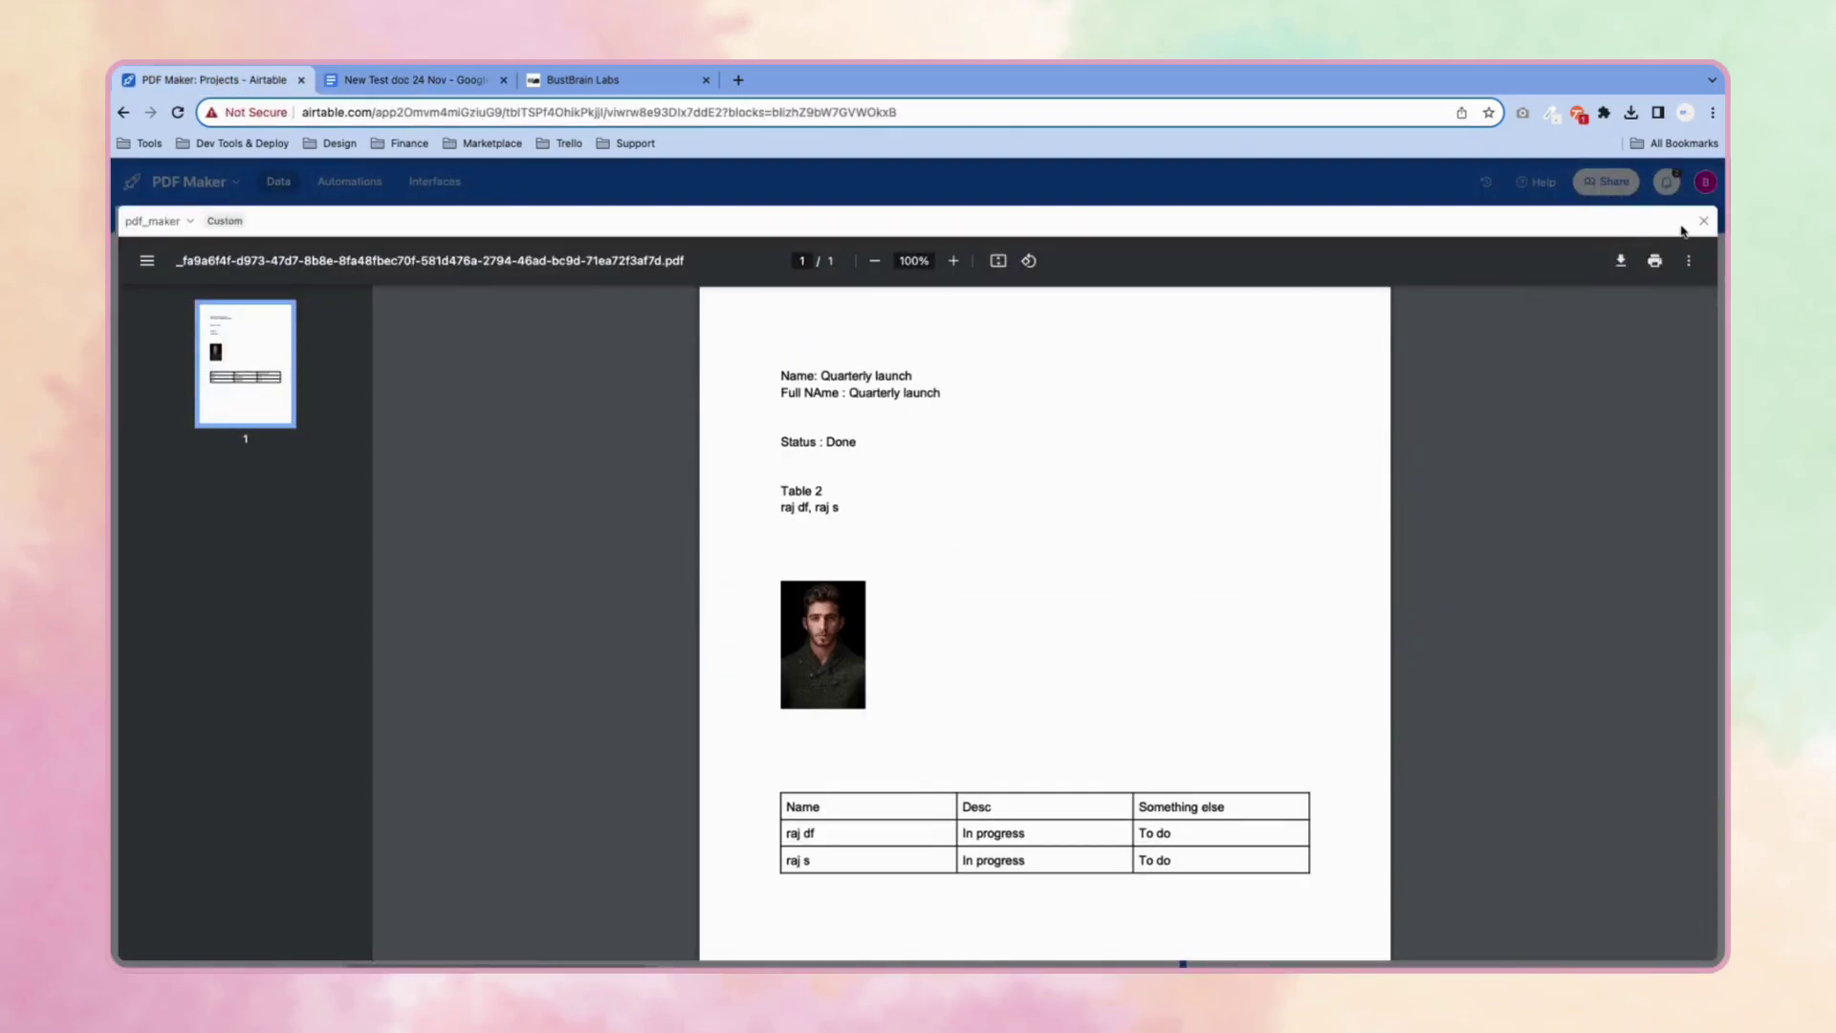
left_click(1703, 221)
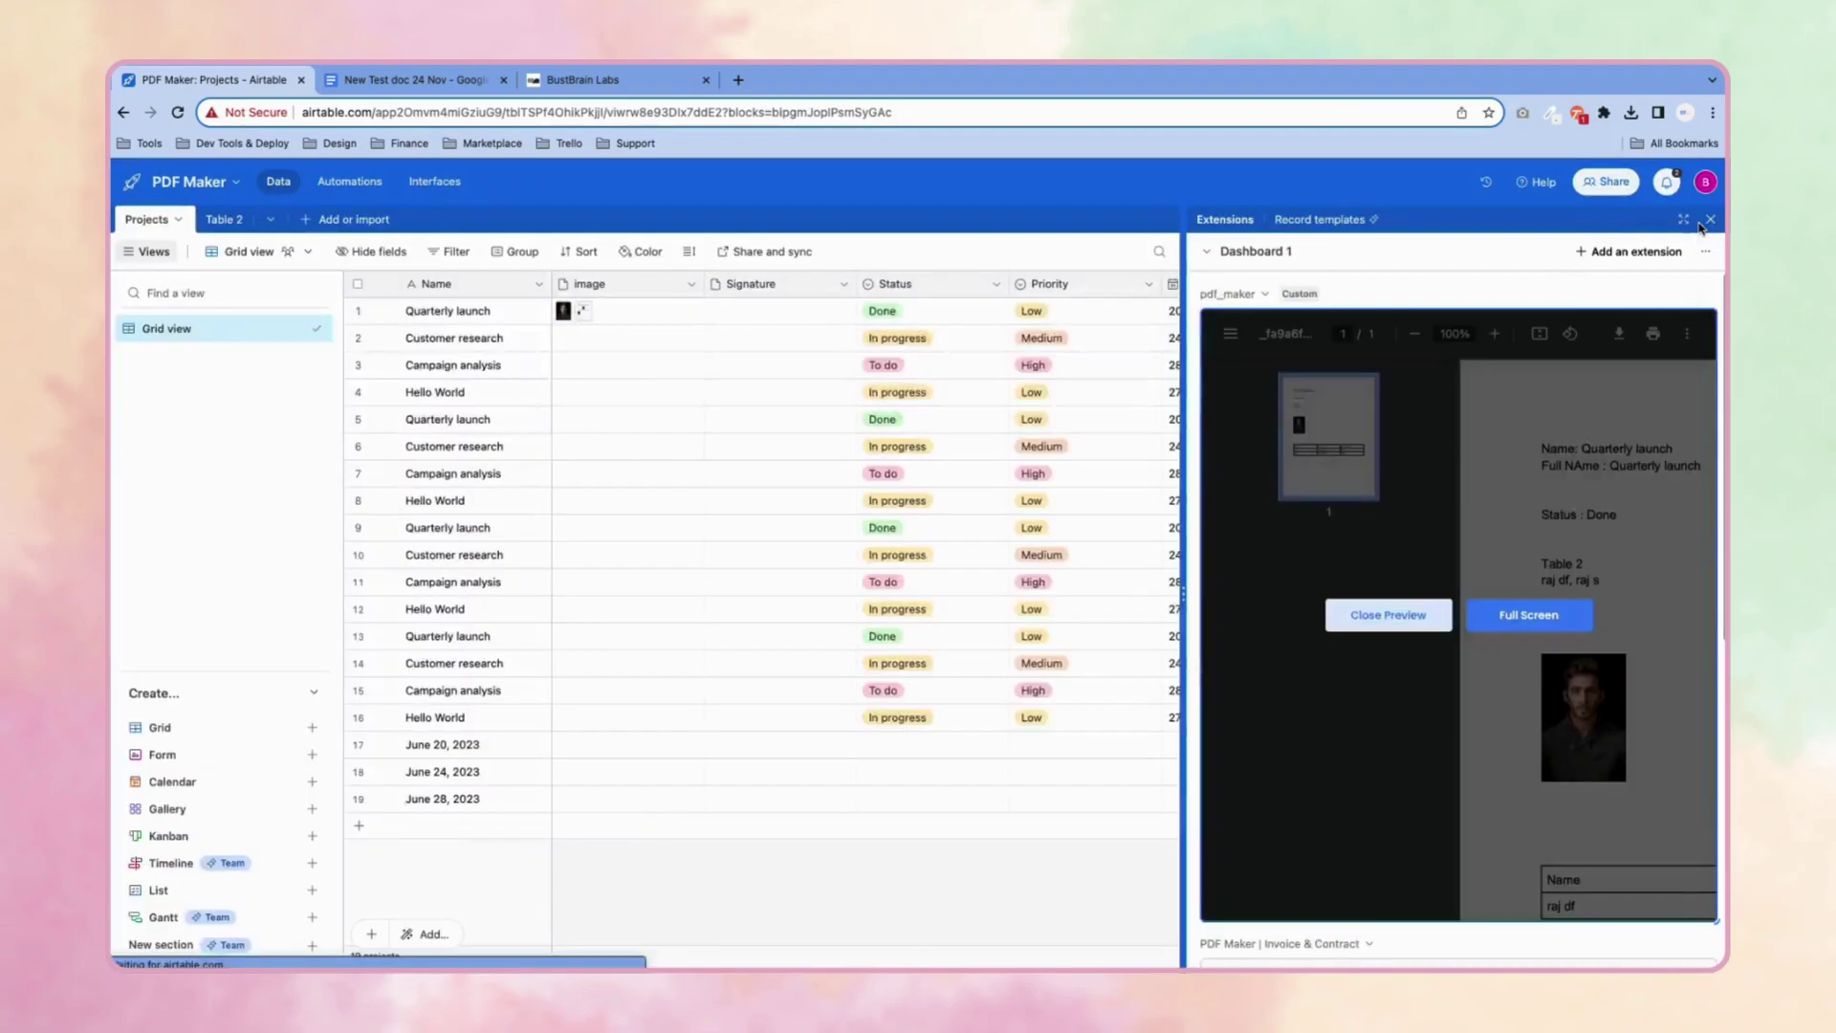
left_click(1404, 617)
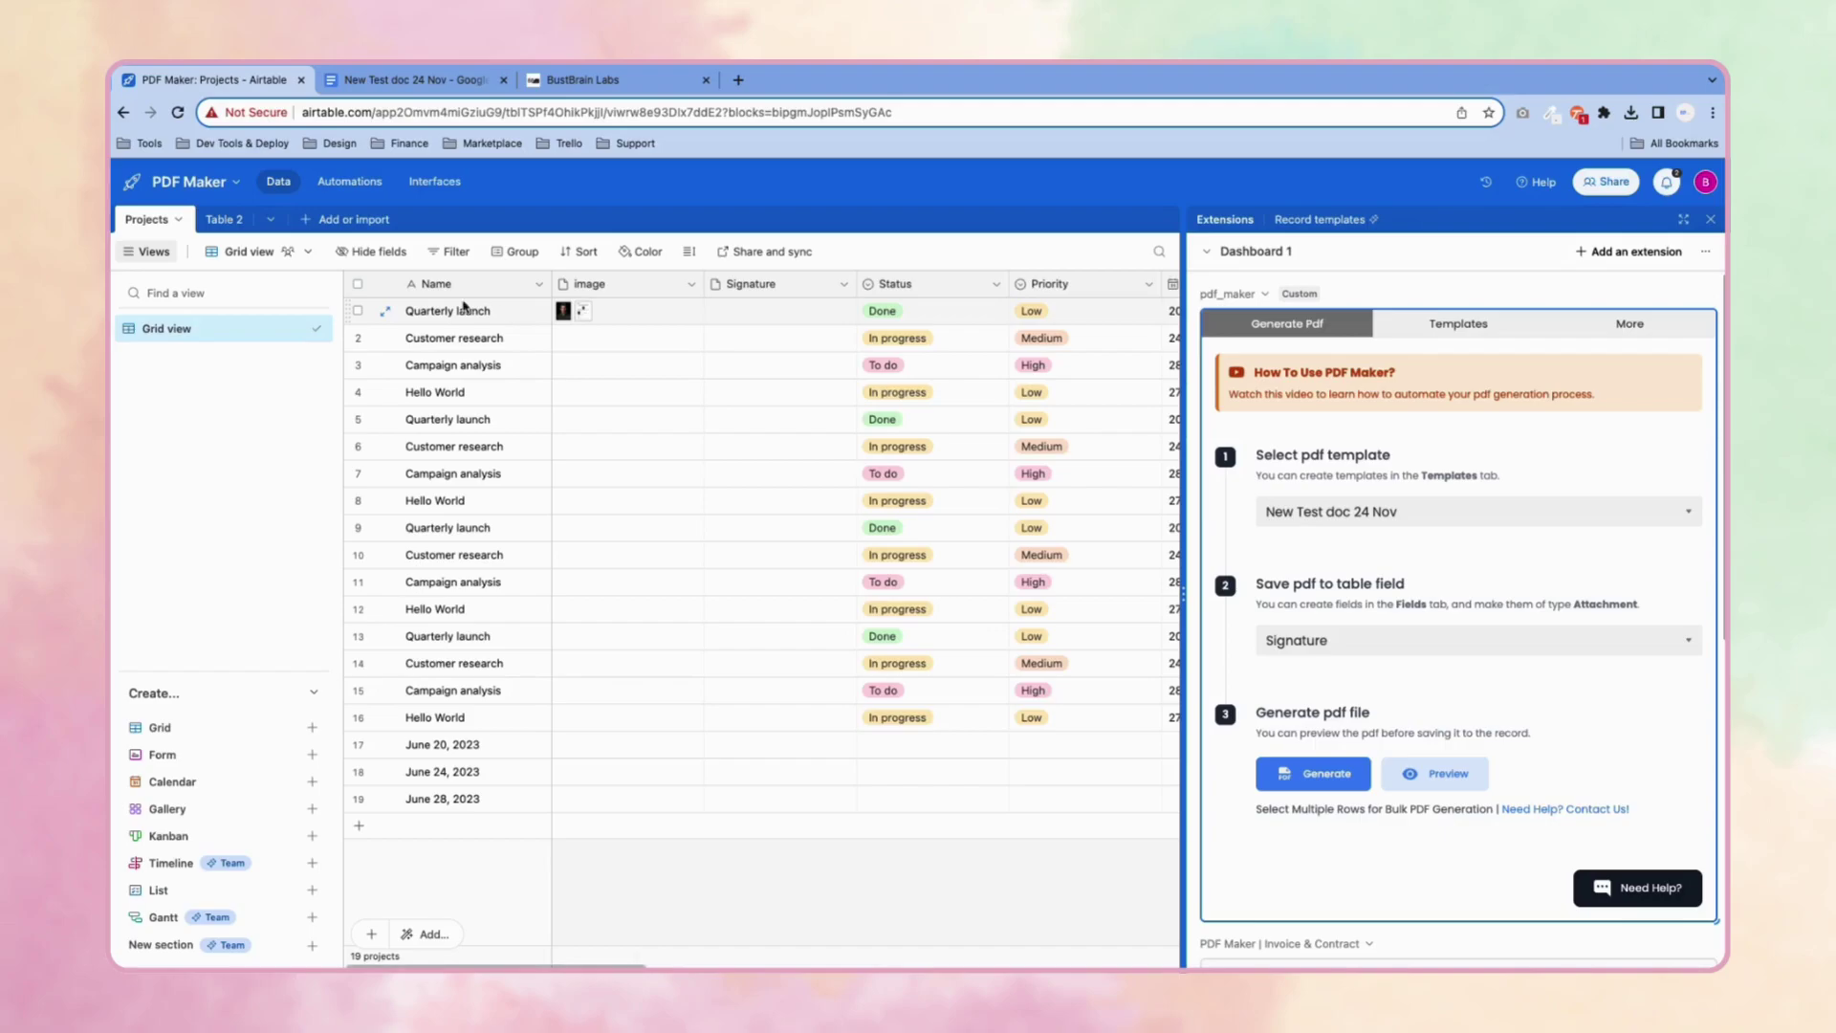
left_click(358, 311)
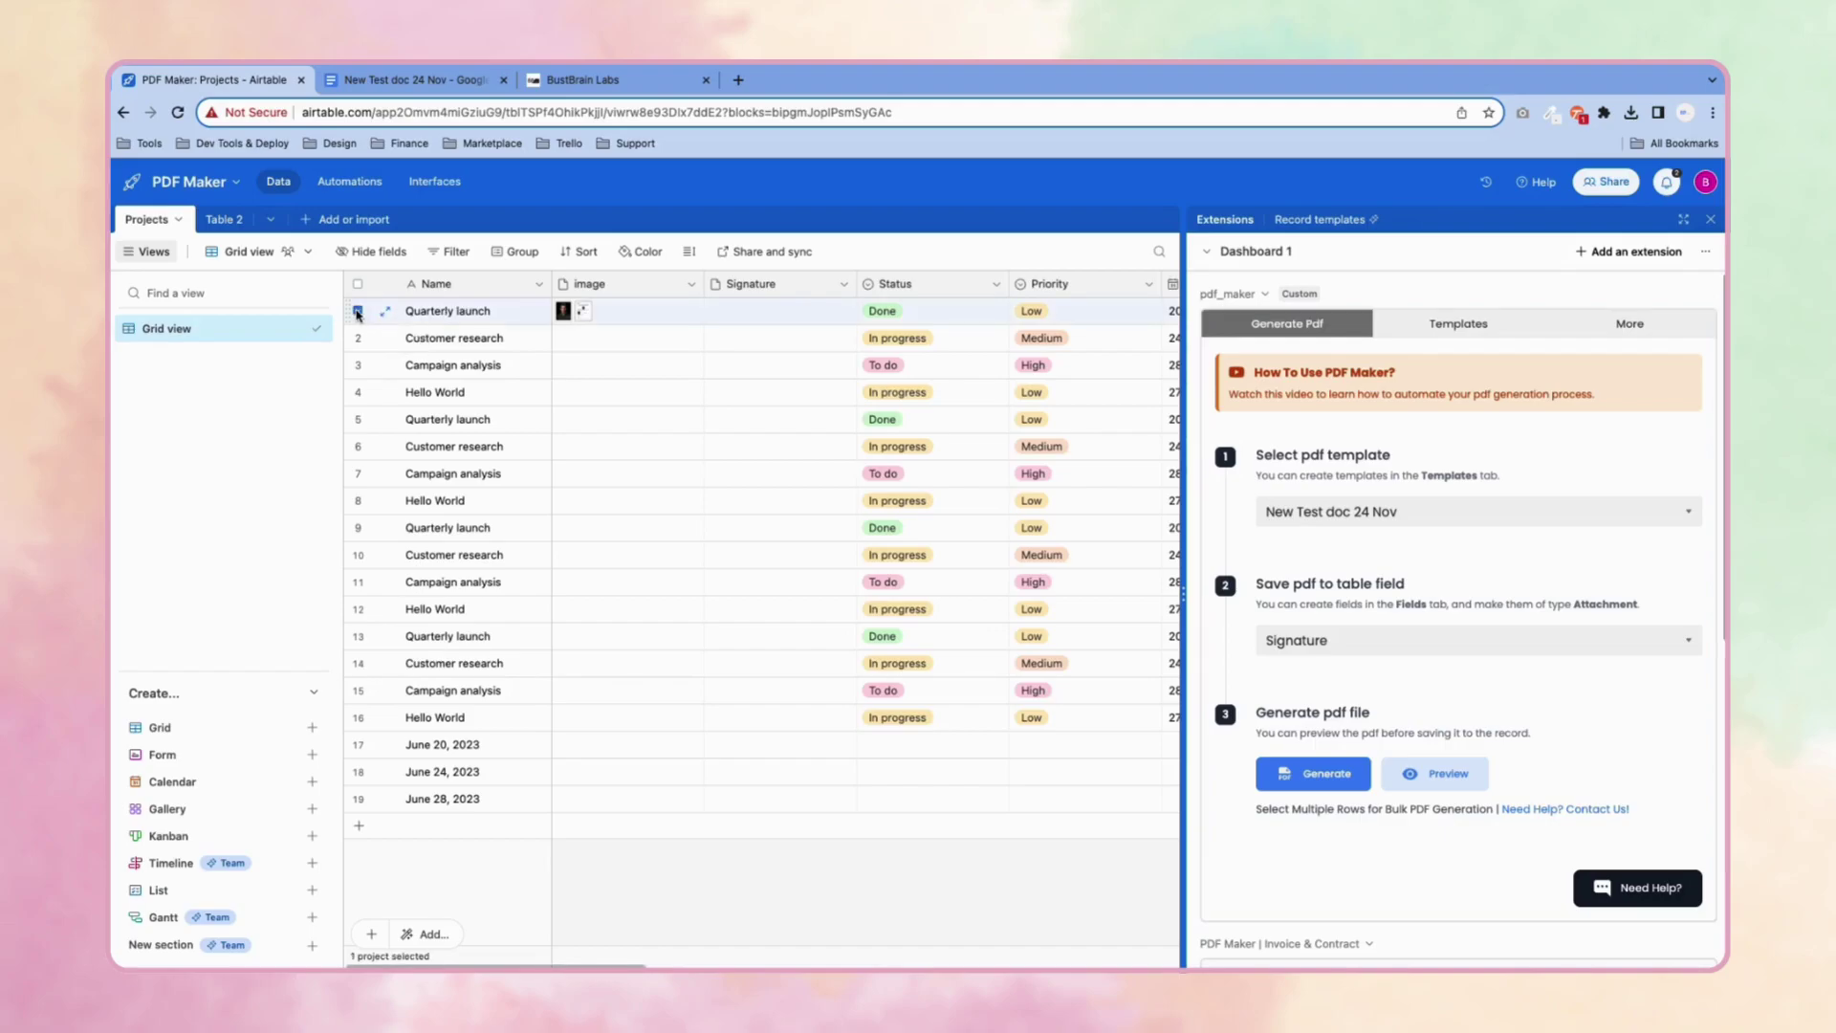
left_click(358, 338)
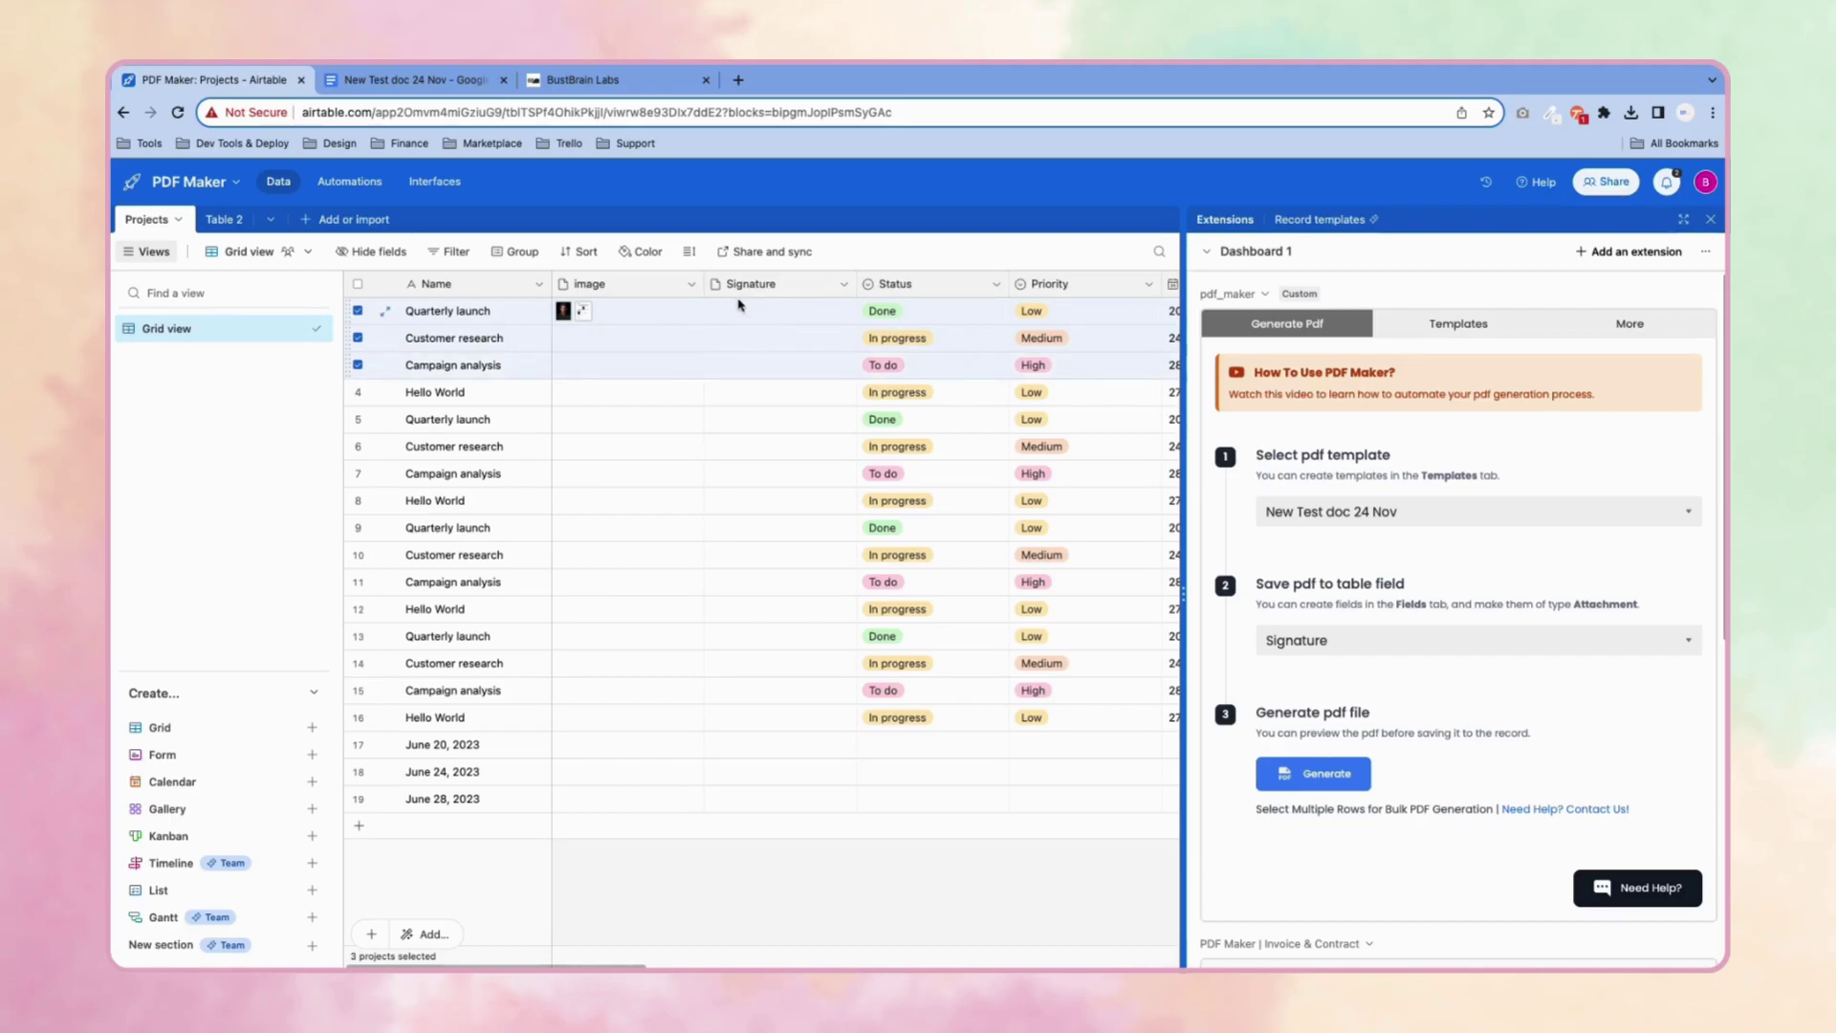
left_click(1323, 776)
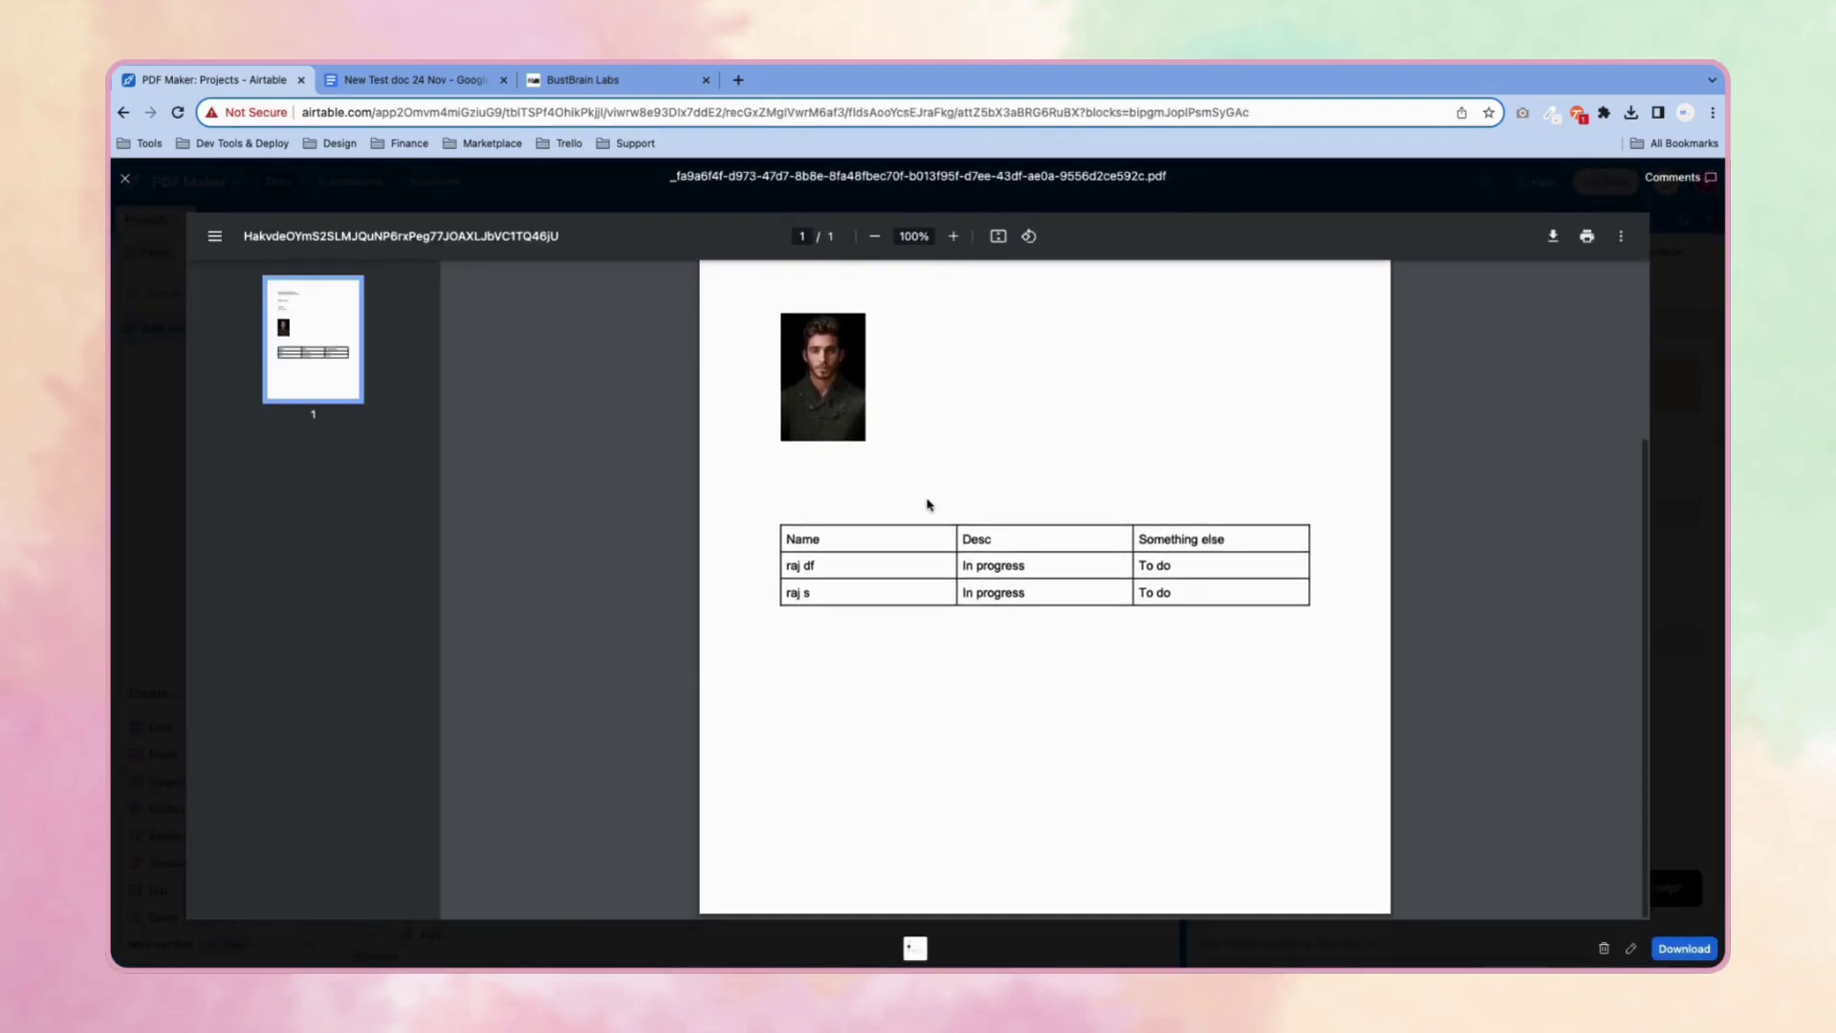
Step: Page to Customer research's attached PDF, then close the viewer back to the grid
scroll(926, 503, "up", 3)
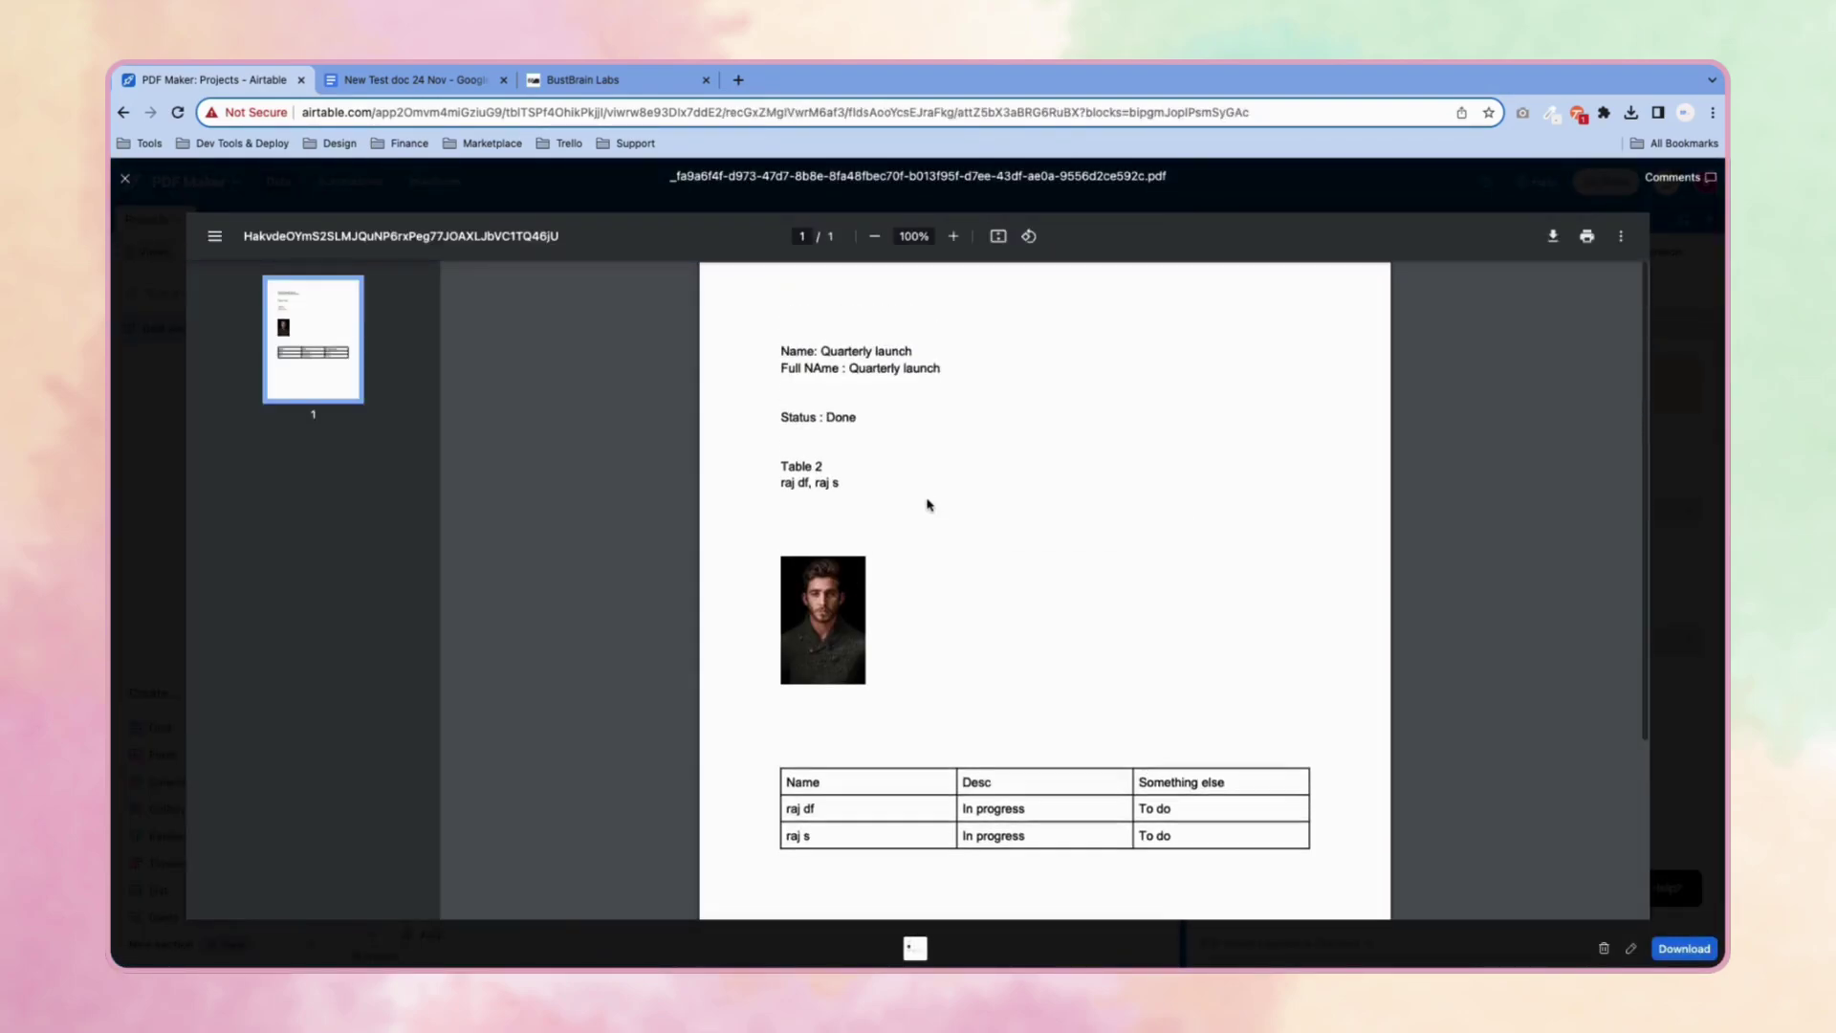
left_click(126, 176)
left_click(719, 337)
left_click(720, 337)
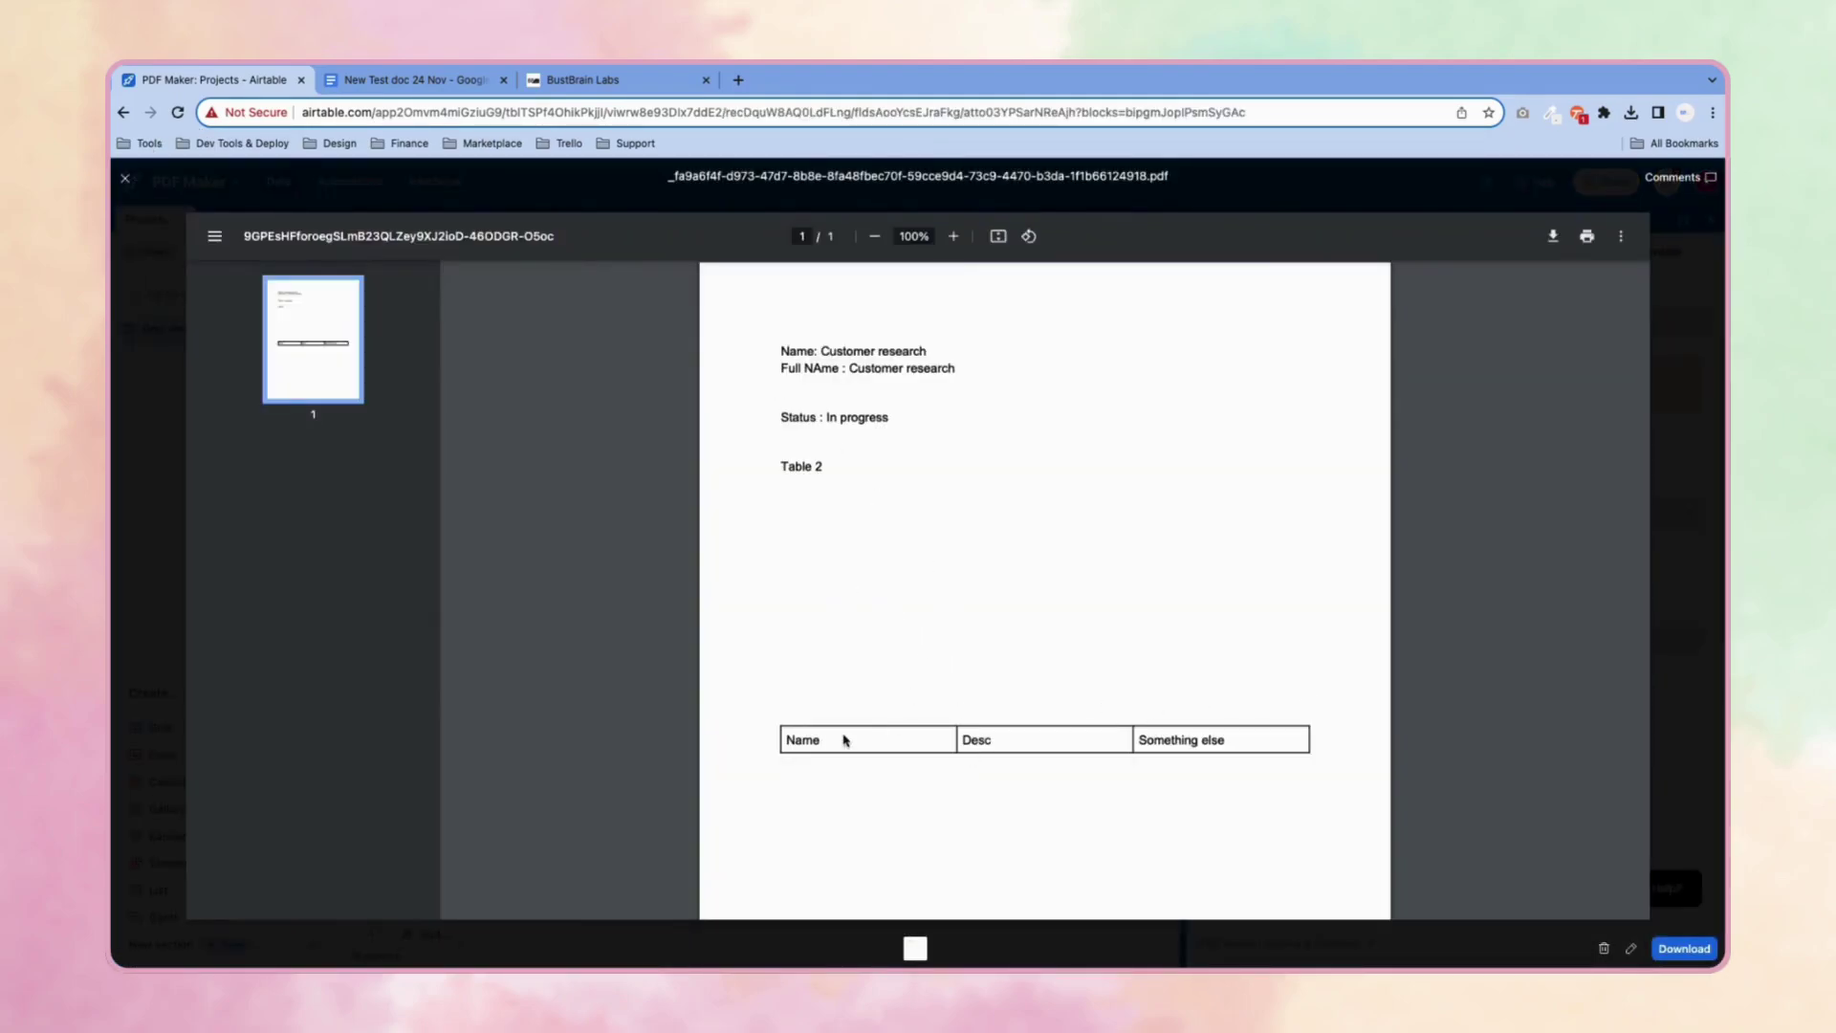
left_click(1678, 382)
Step: Check that Customer research's Table 2 cell has no linked records, then scroll back left
left_click(591, 342)
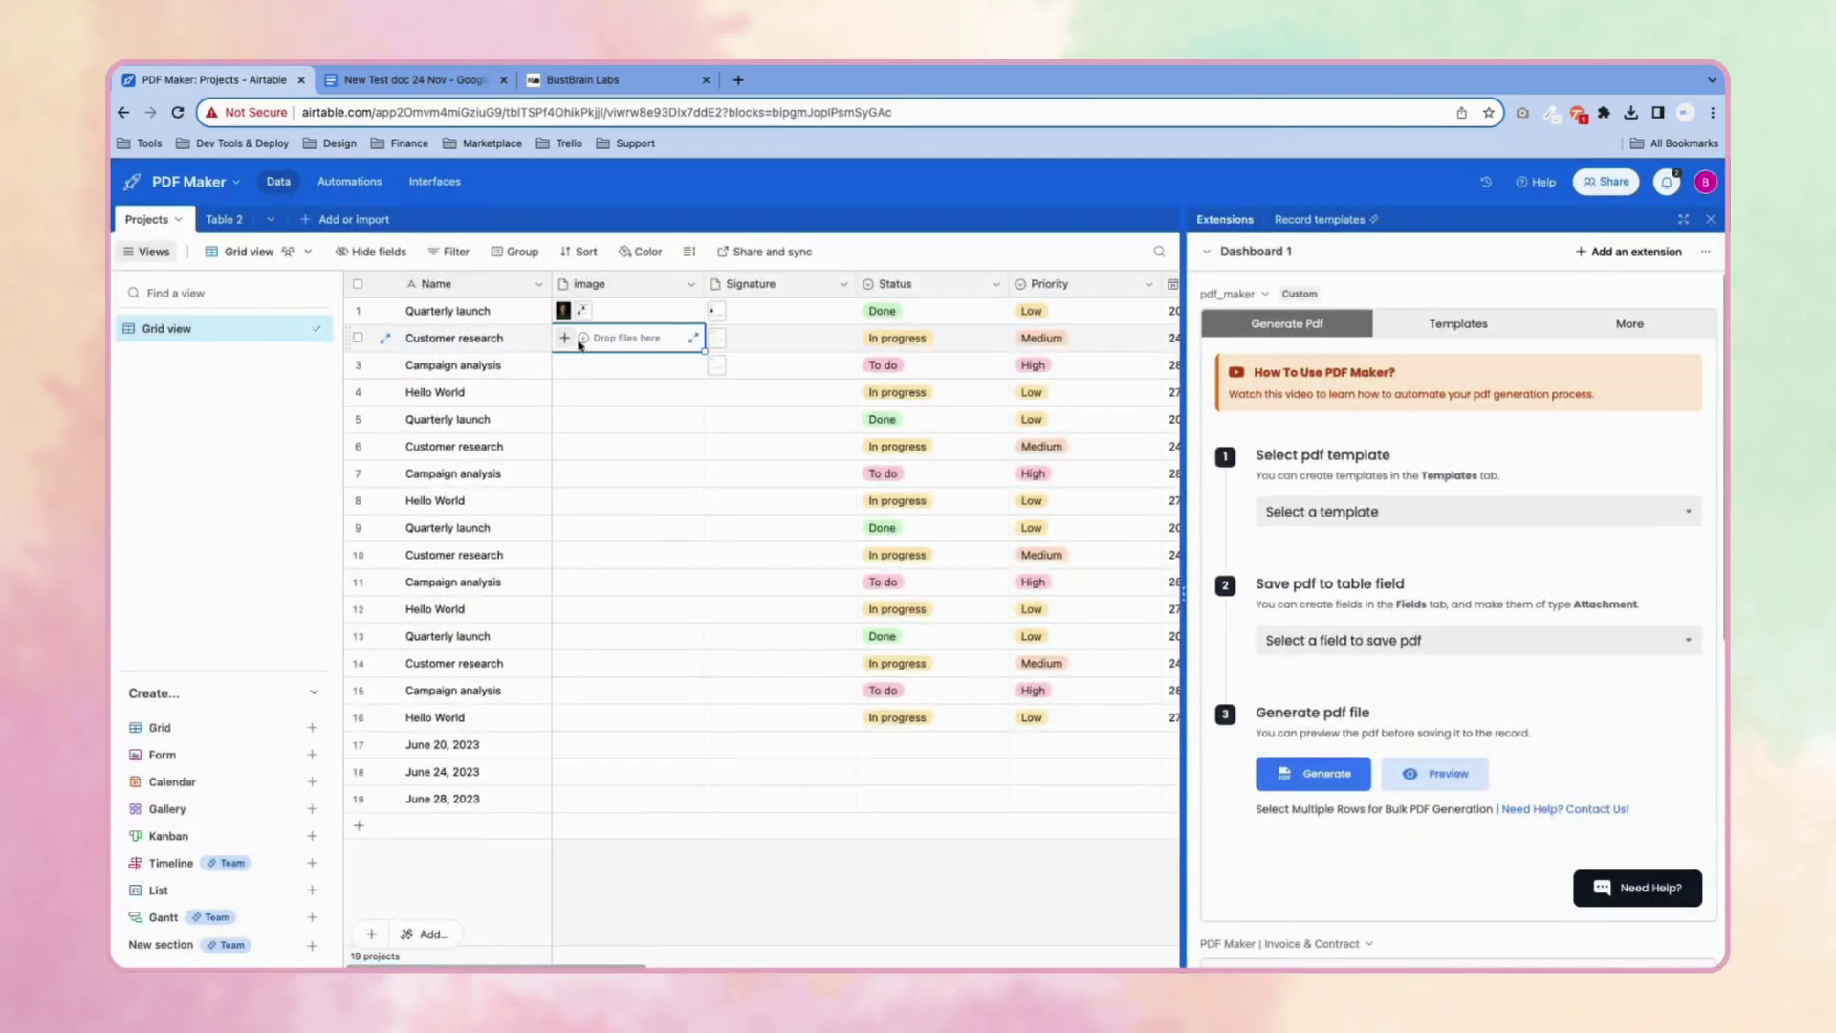
scroll(792, 352, "right", 10)
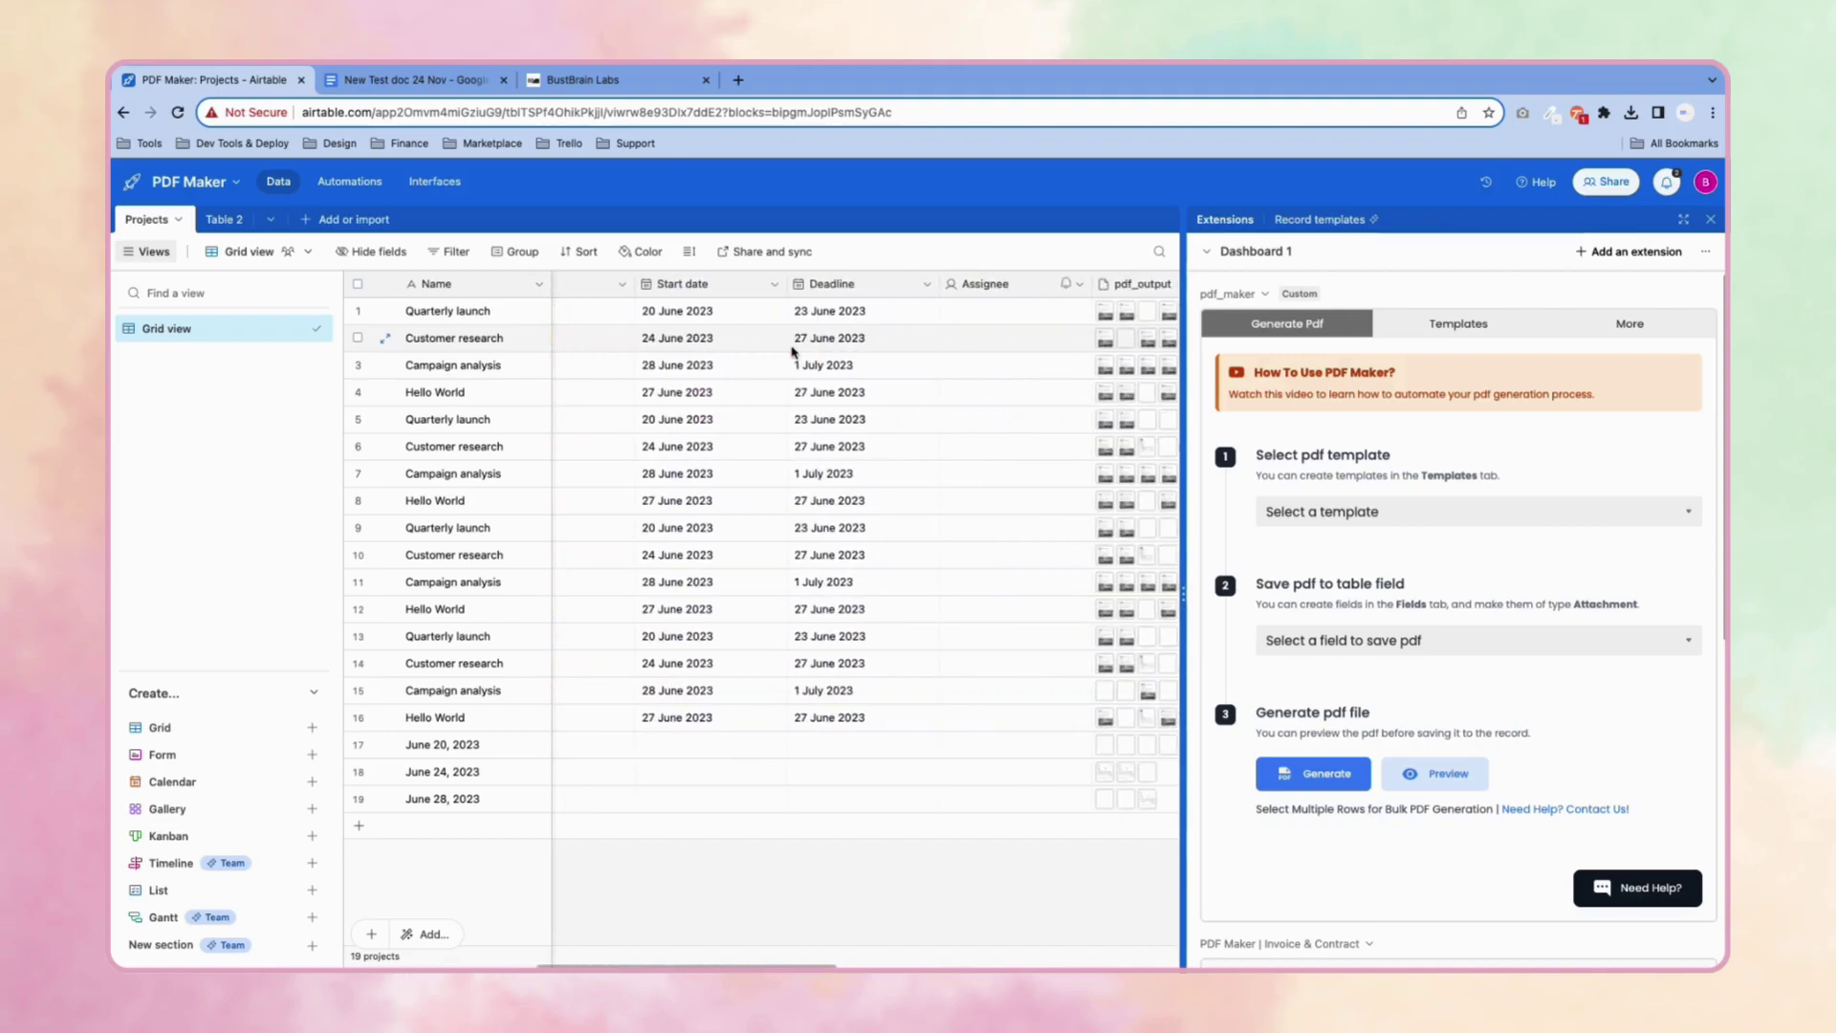
scroll(791, 352, "right", 5)
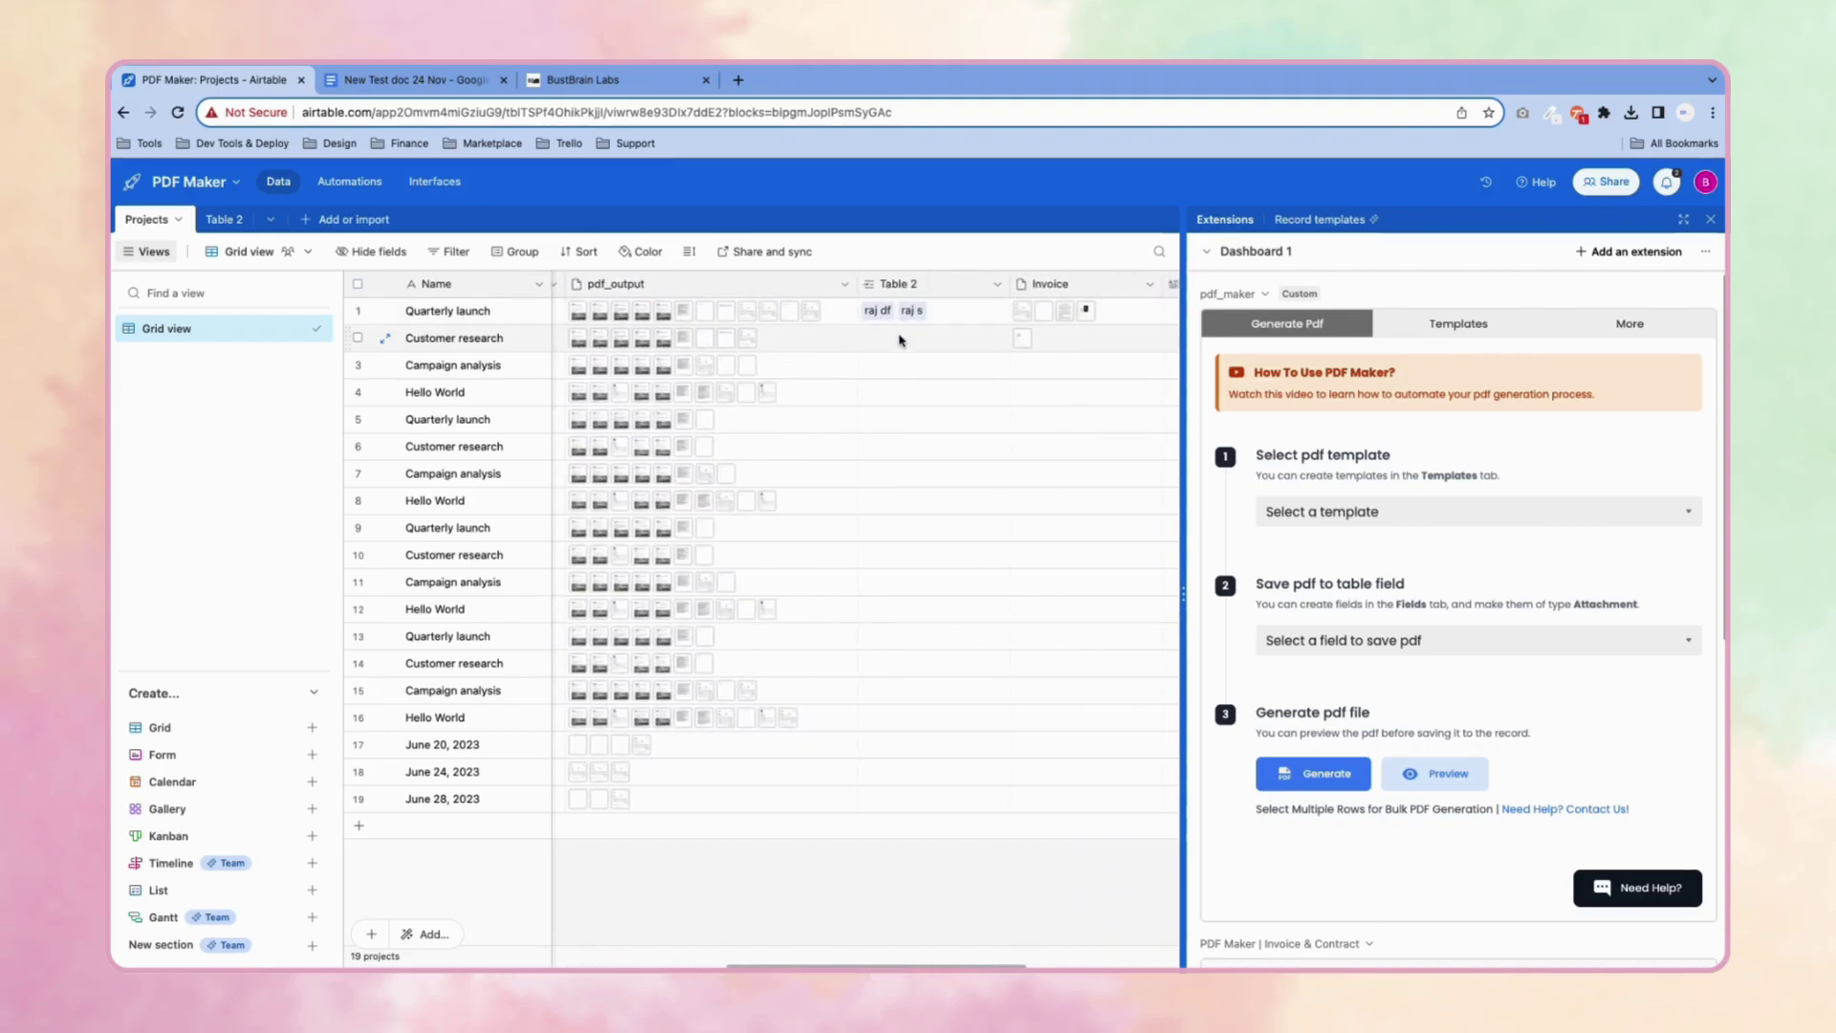
left_click(899, 339)
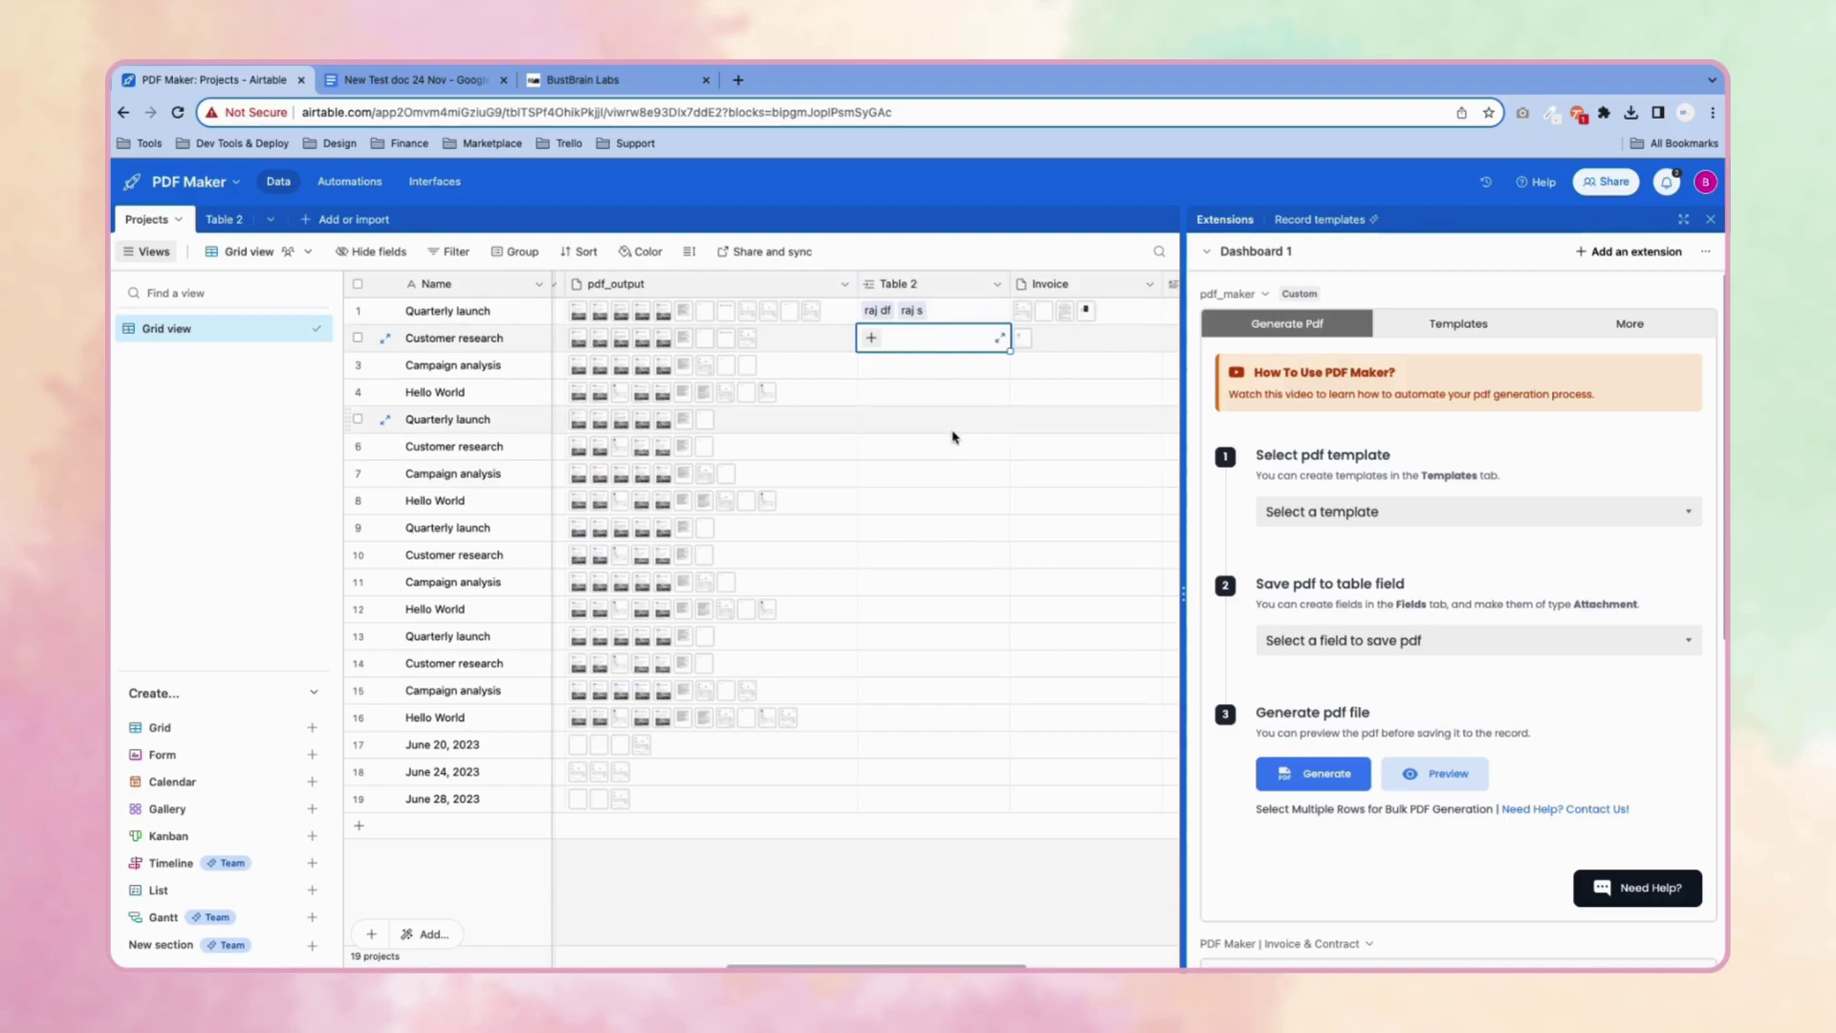
scroll(950, 438, "left", 3)
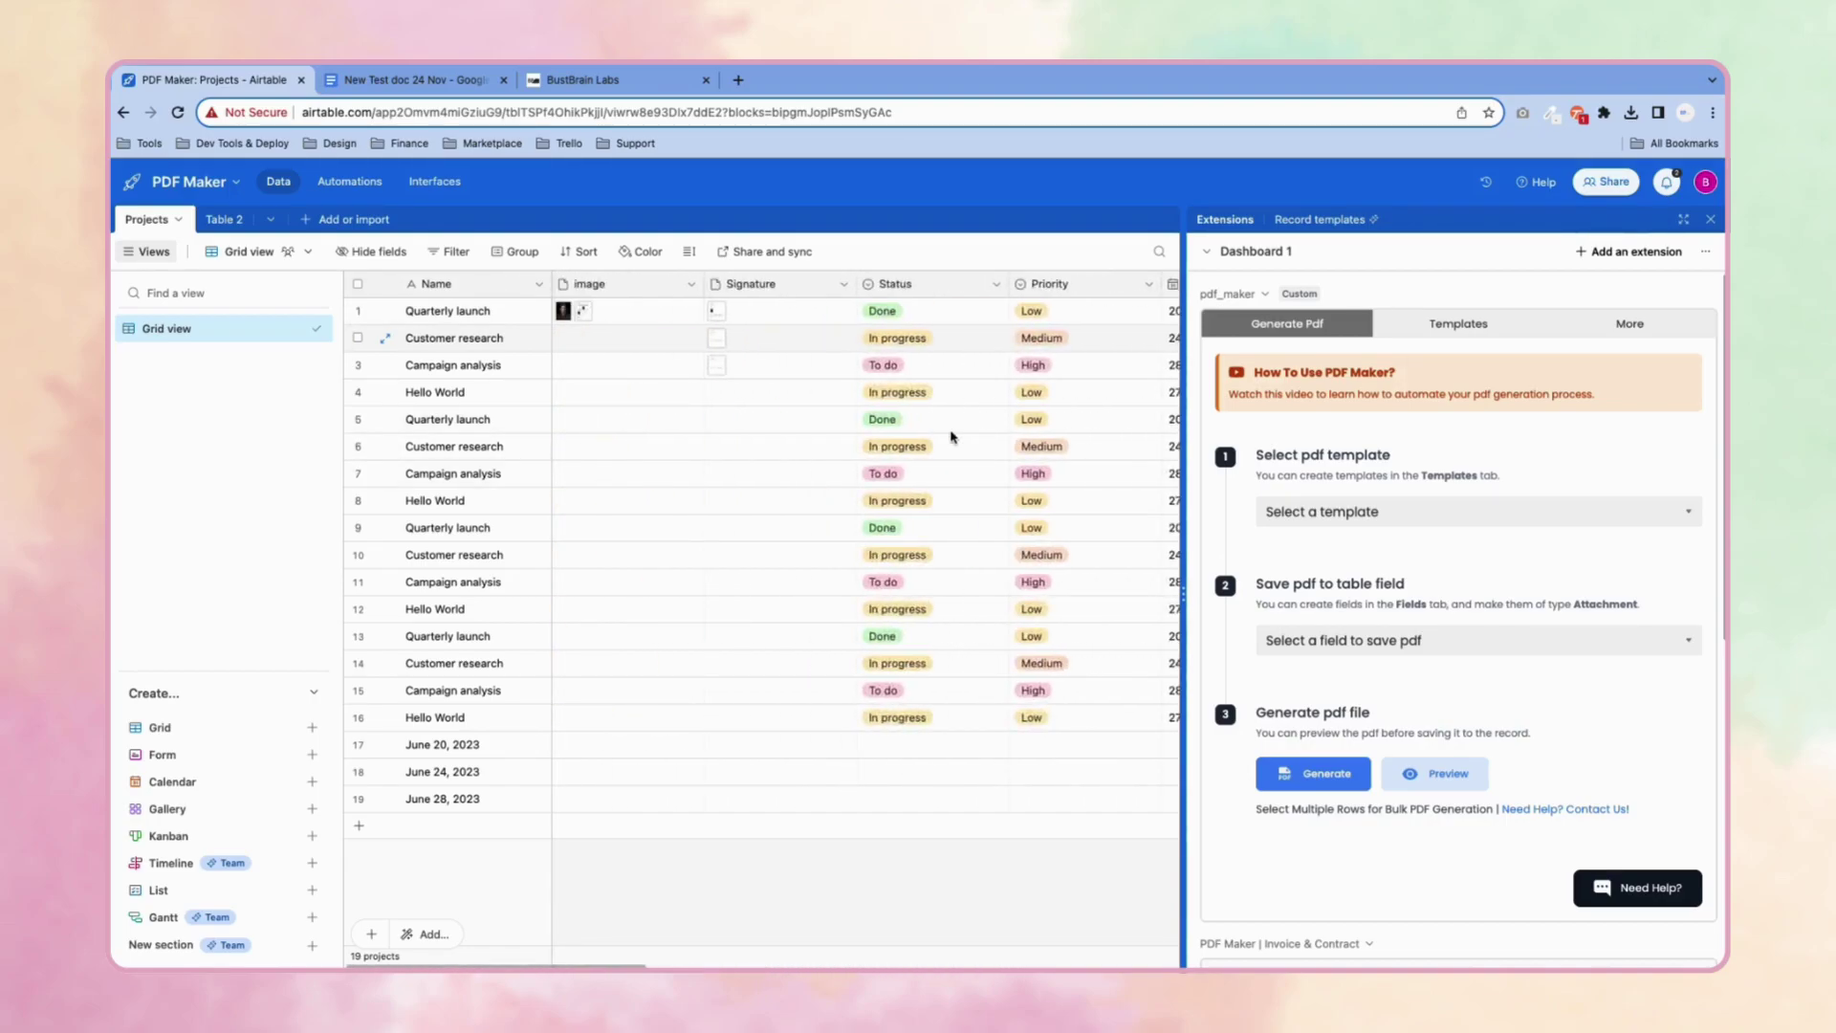